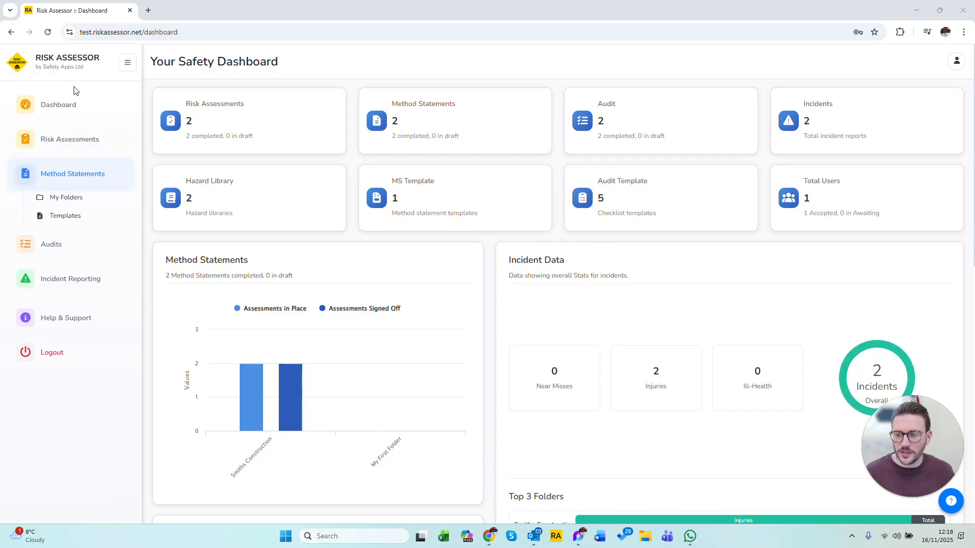
Step: Open the method statement templates, acknowledge the example template notice and start a new template
left_click(71, 220)
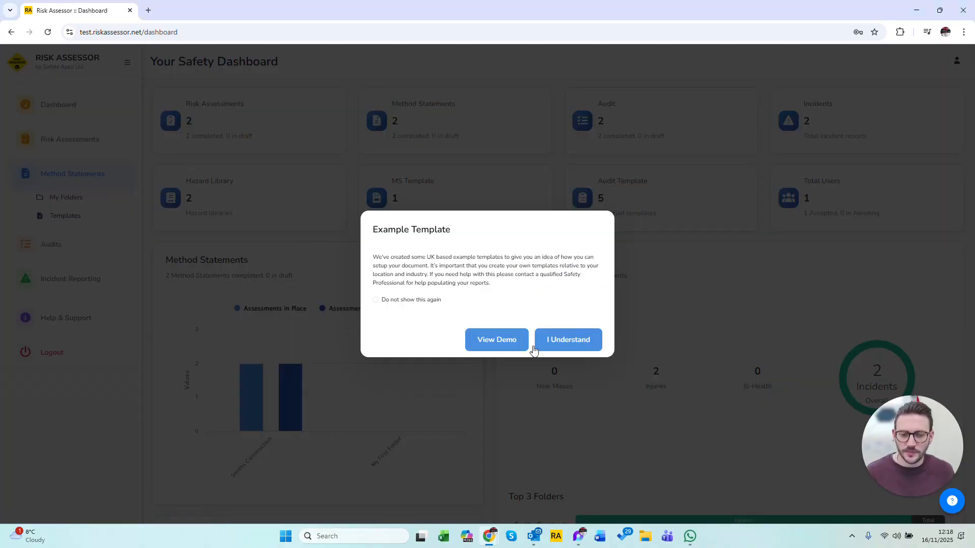
left_click(559, 343)
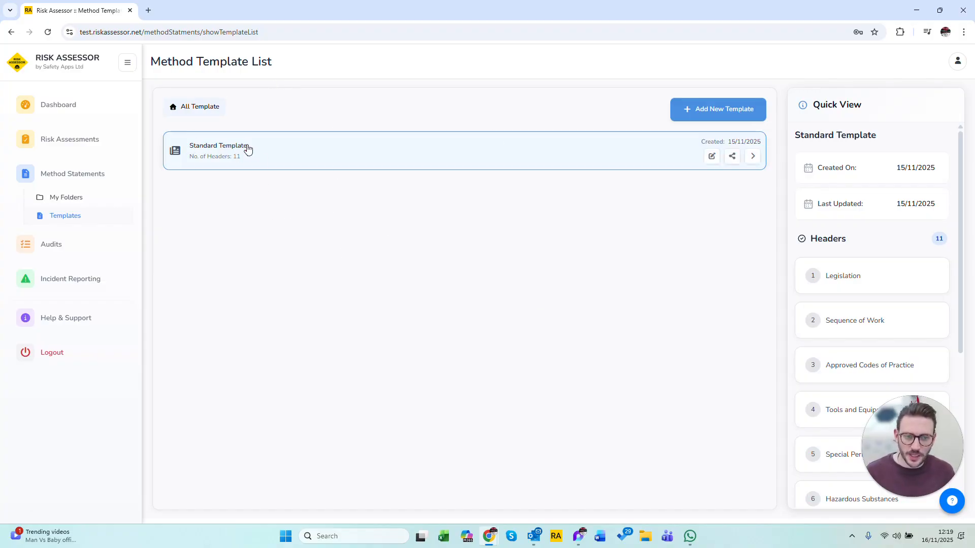
left_click(698, 115)
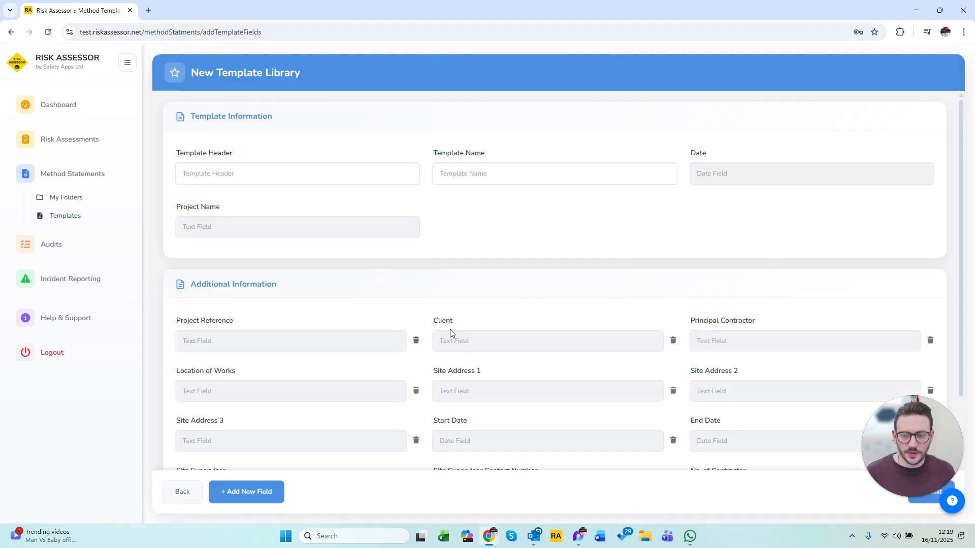
Step: Remove the Construction Phase Plan(CPP) Applicable and F10 Applicable fields from the template's Additional Information section
scroll(472, 310, "down", 2)
scroll(488, 293, "up", 1)
scroll(488, 293, "down", 1)
scroll(489, 293, "up", 3)
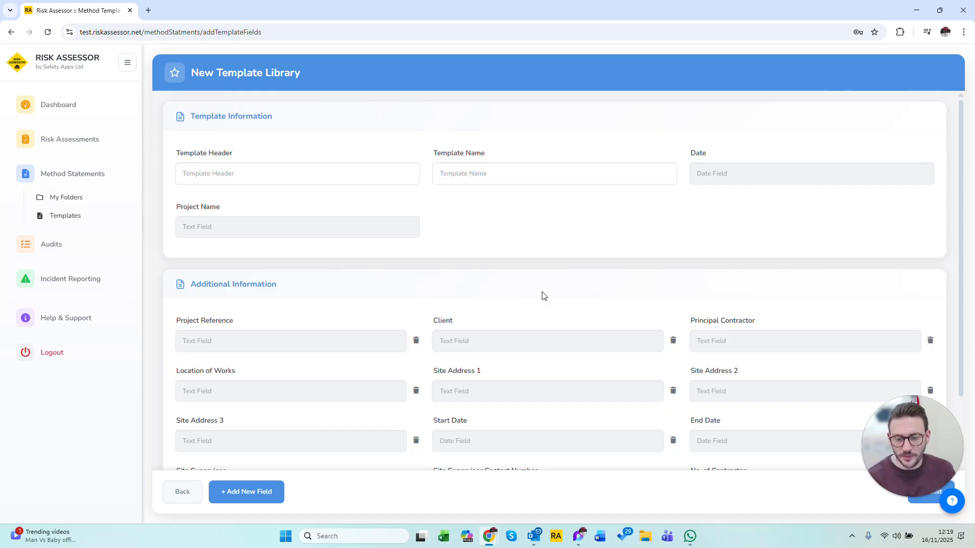
scroll(538, 295, "down", 2)
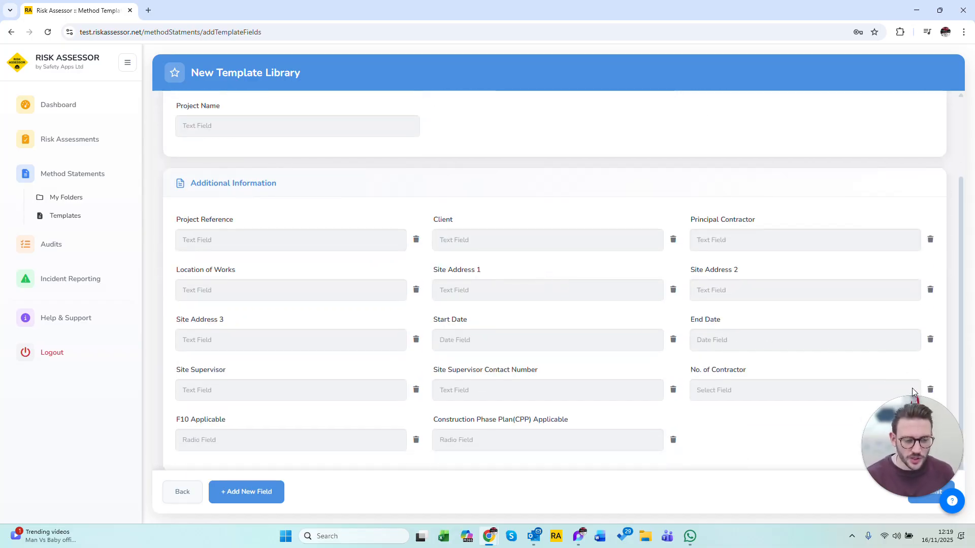
left_click(672, 440)
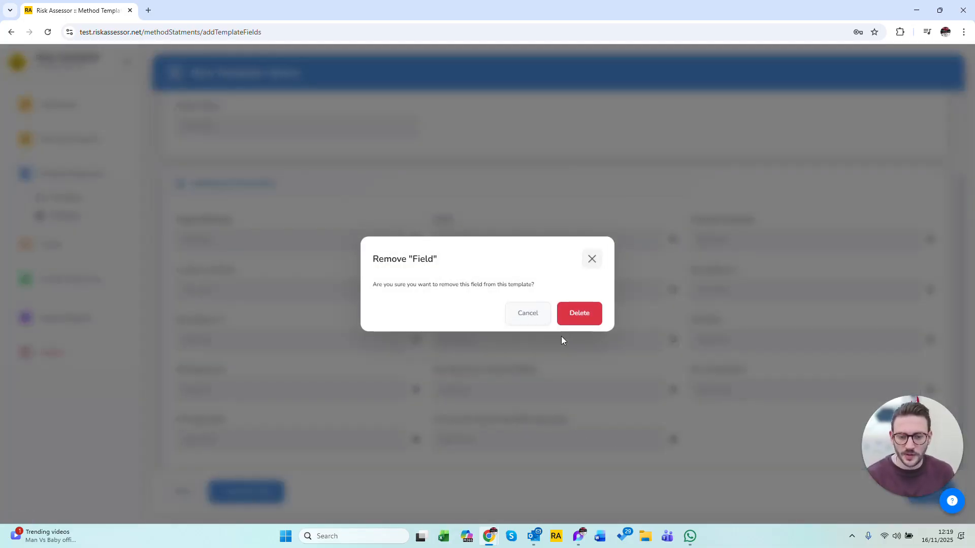
left_click(579, 317)
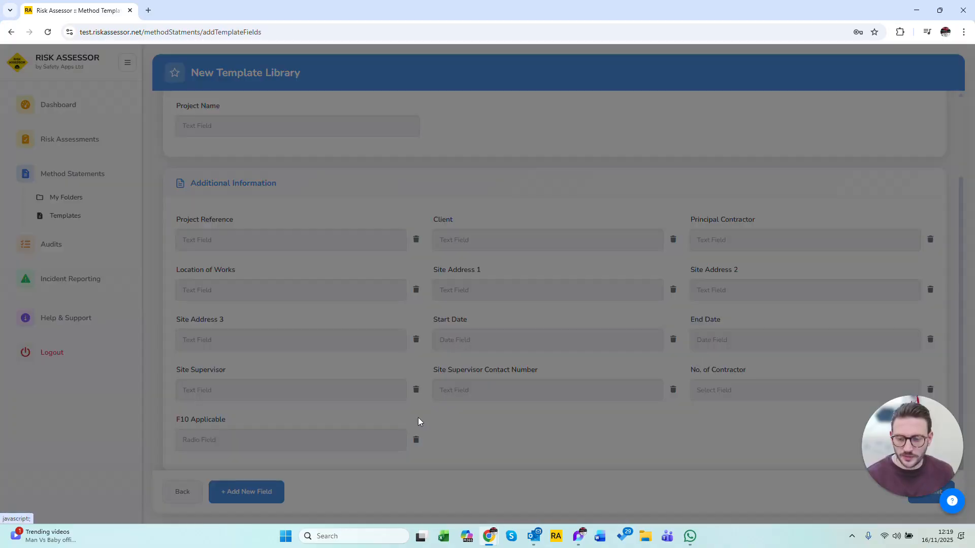
left_click(415, 439)
left_click(584, 313)
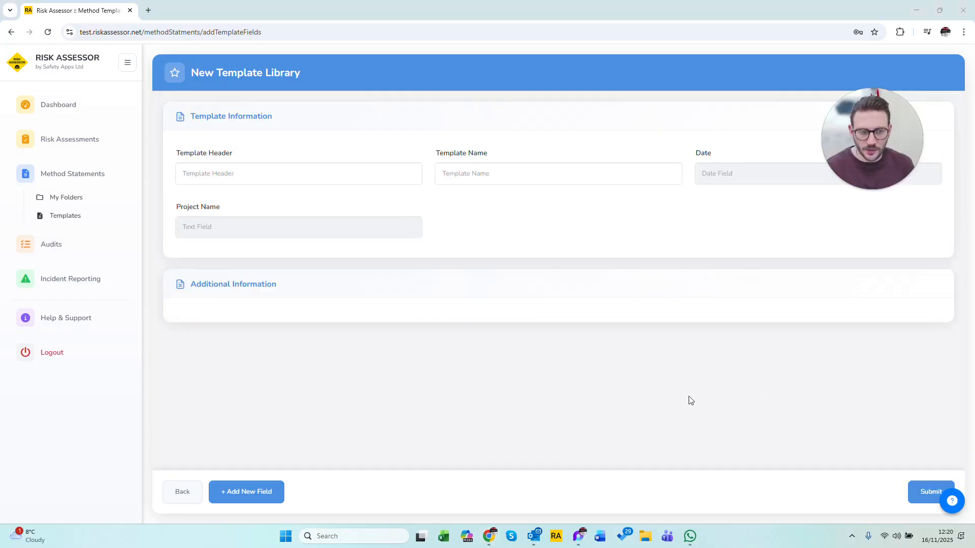
Step: Add a new template field labelled "Task Name" with the Text field type
left_click(251, 492)
left_click(337, 282)
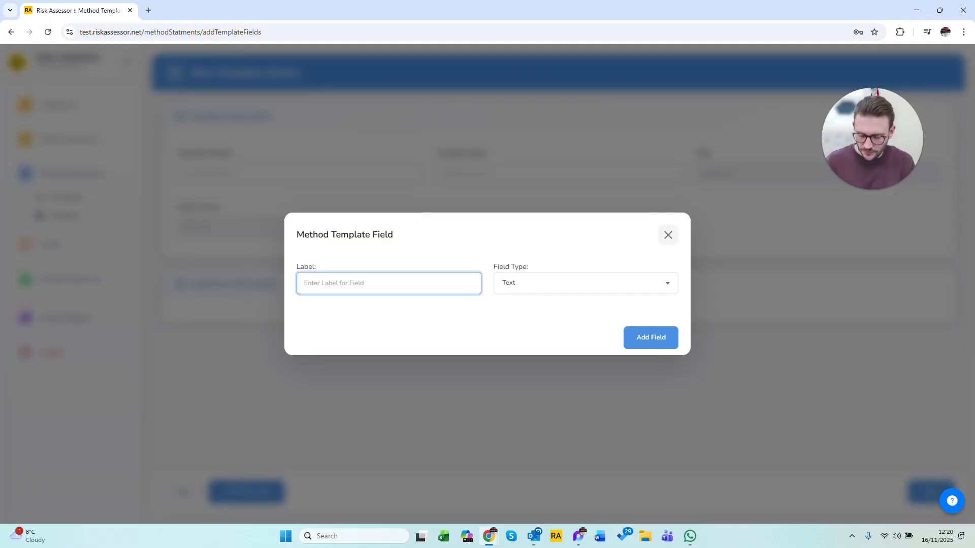
type("Task Name")
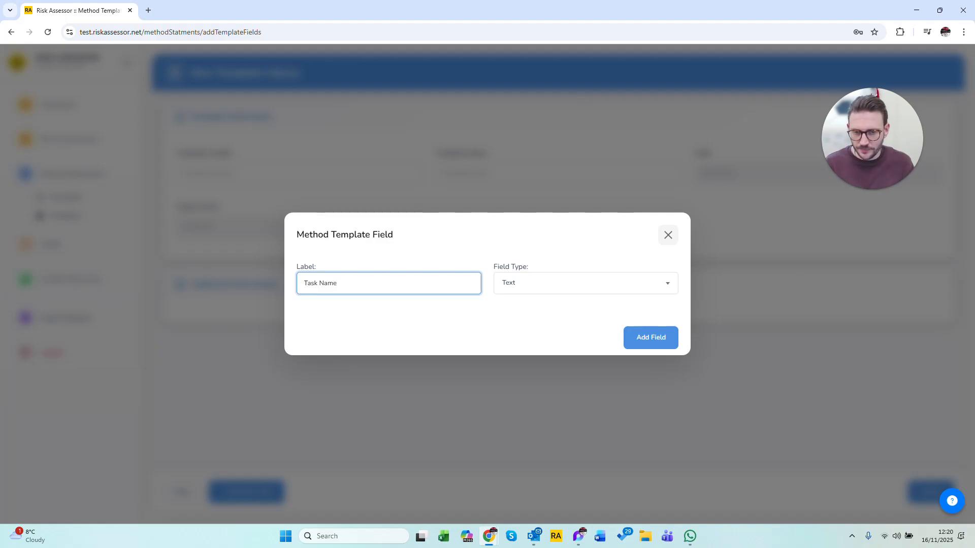
left_click(569, 289)
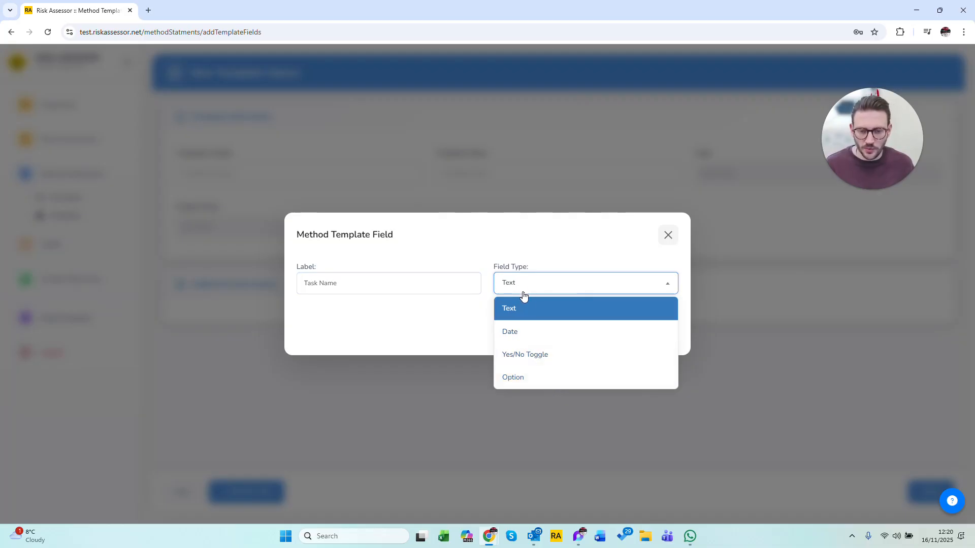
left_click(531, 313)
left_click(665, 341)
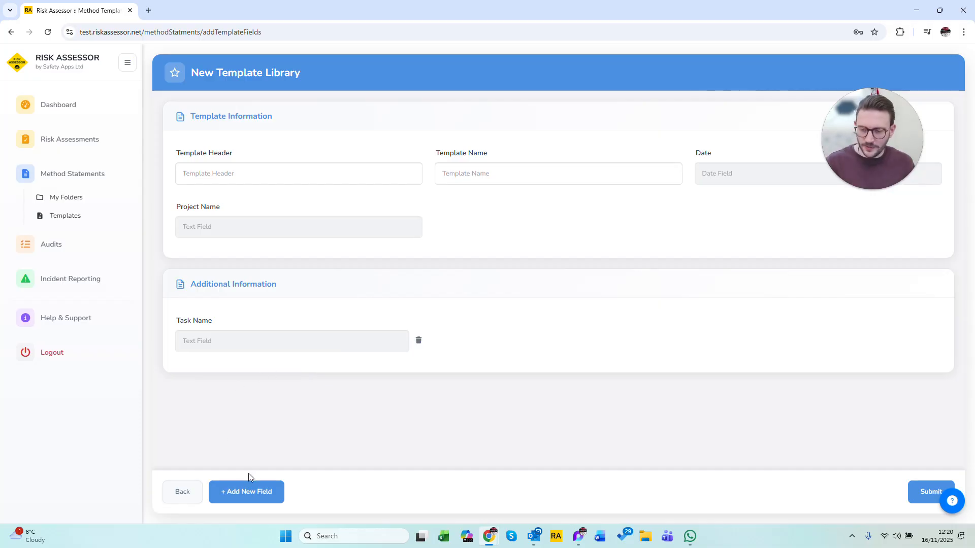
Step: Add a new template field labelled "Date of MS production" with the Date field type
left_click(258, 495)
left_click(375, 283)
type("Date of MS")
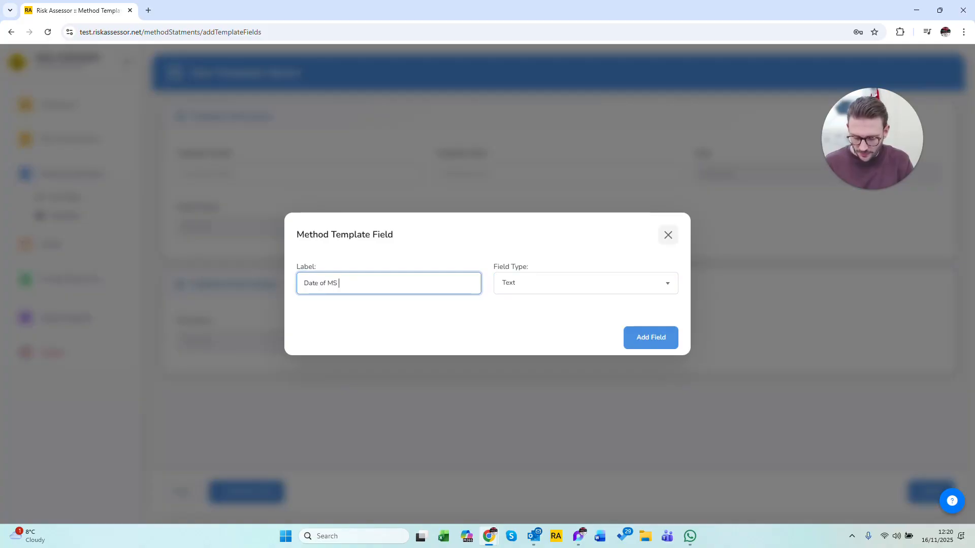
type(" prooduction")
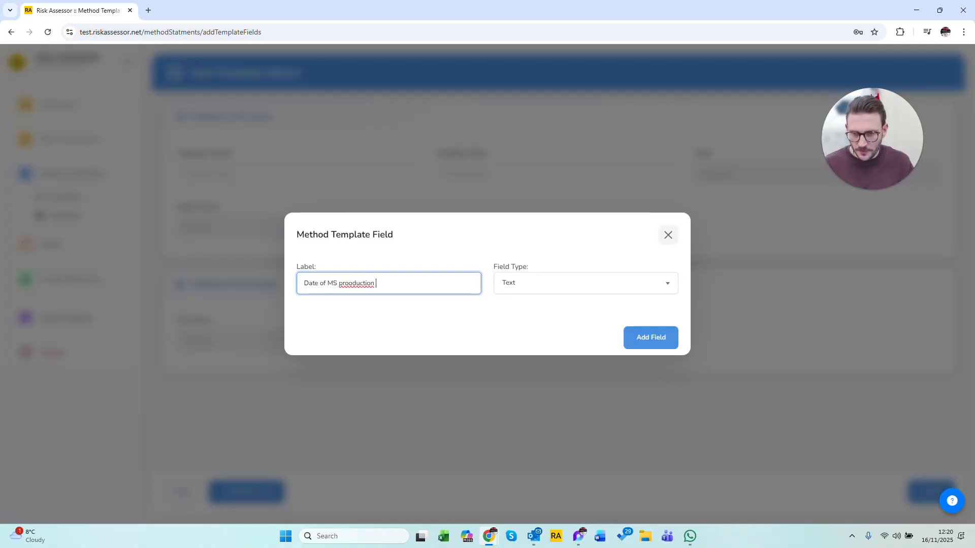
right_click(357, 283)
left_click(418, 43)
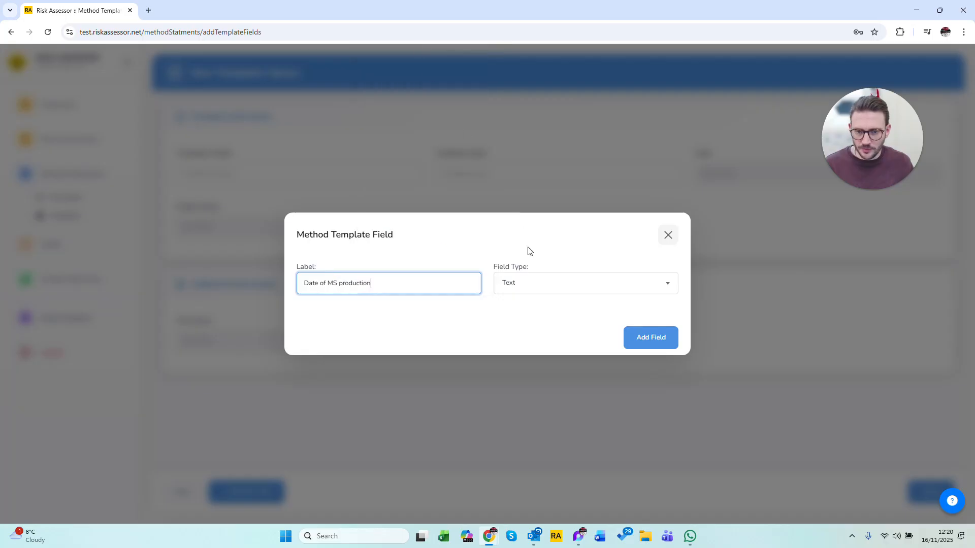
left_click(543, 288)
left_click(528, 336)
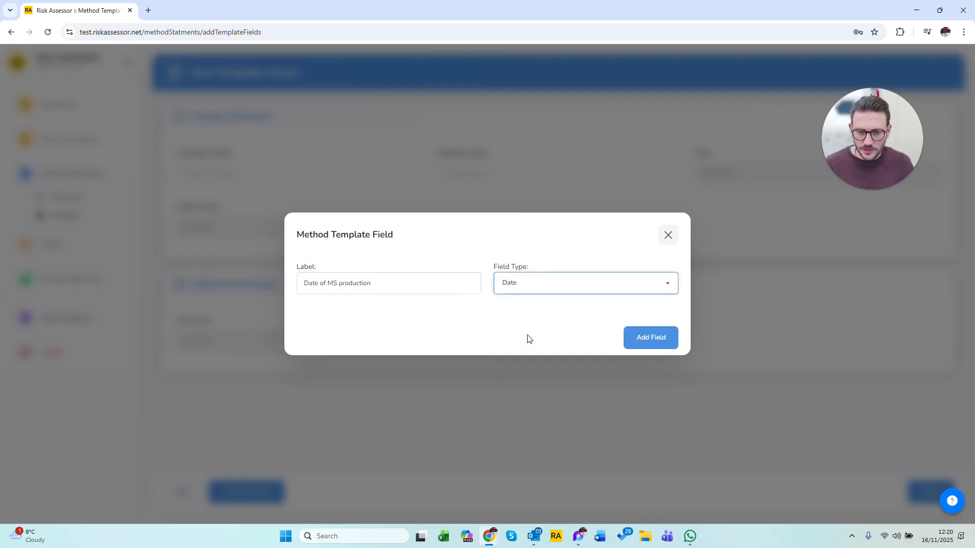
left_click(659, 340)
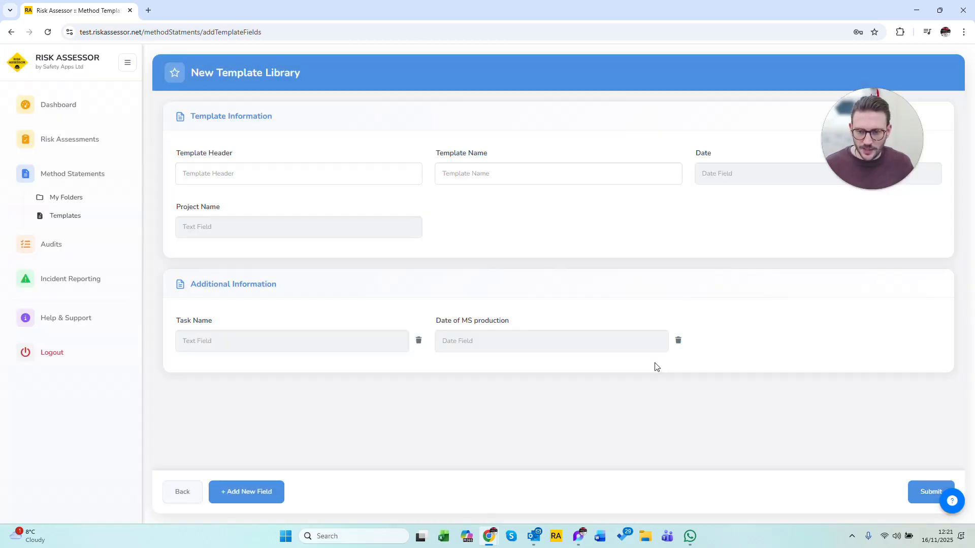
Step: Start another new template field labelled "Supervisor" and set its field type to Option
left_click(248, 496)
left_click(381, 287)
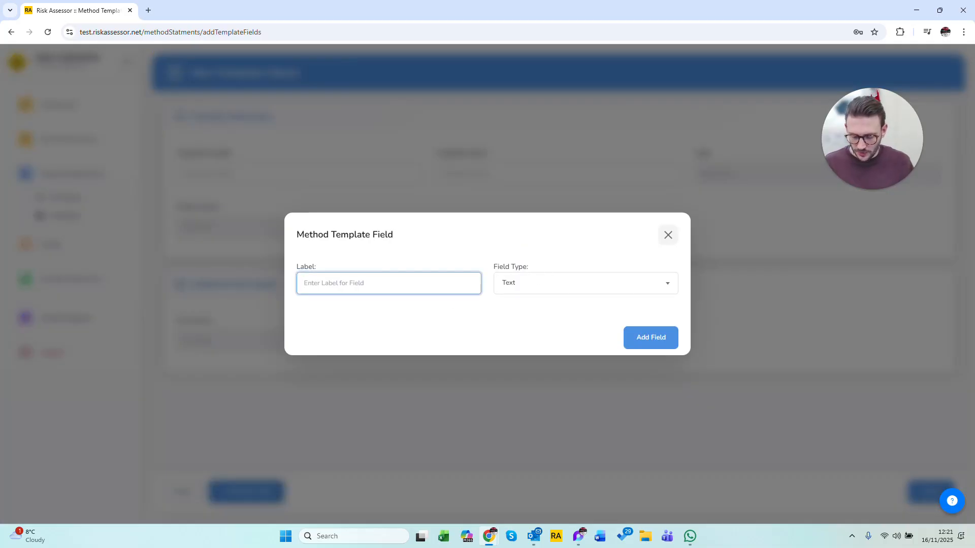
type("Sup")
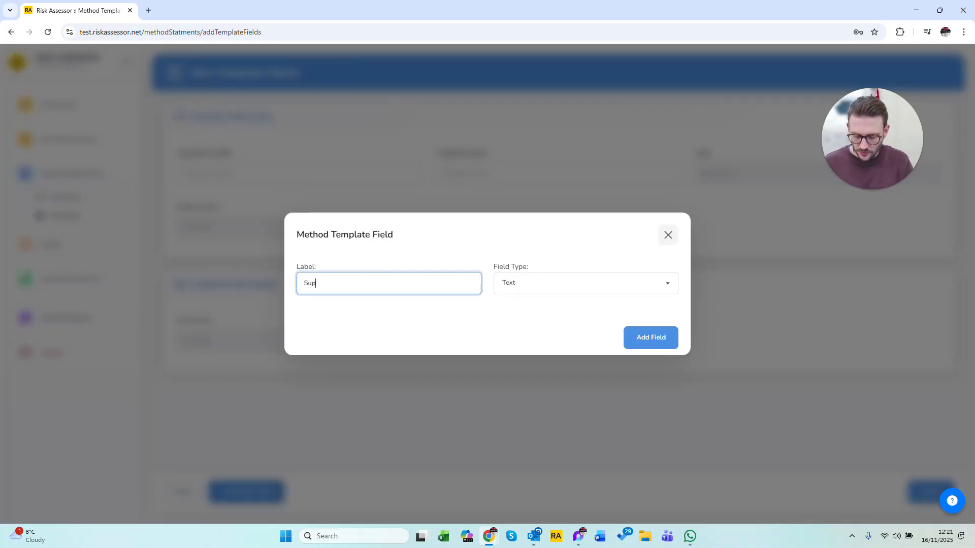
type("ervisior")
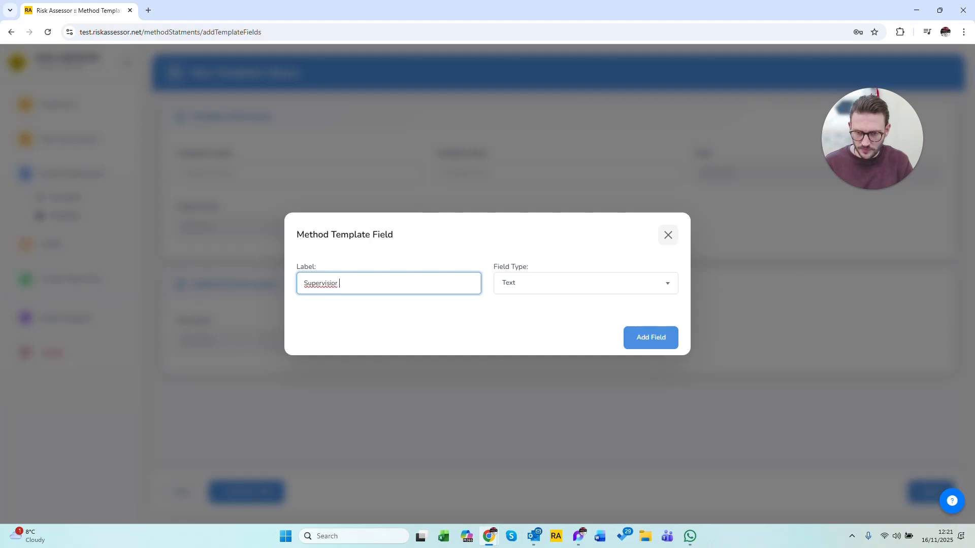
right_click(324, 286)
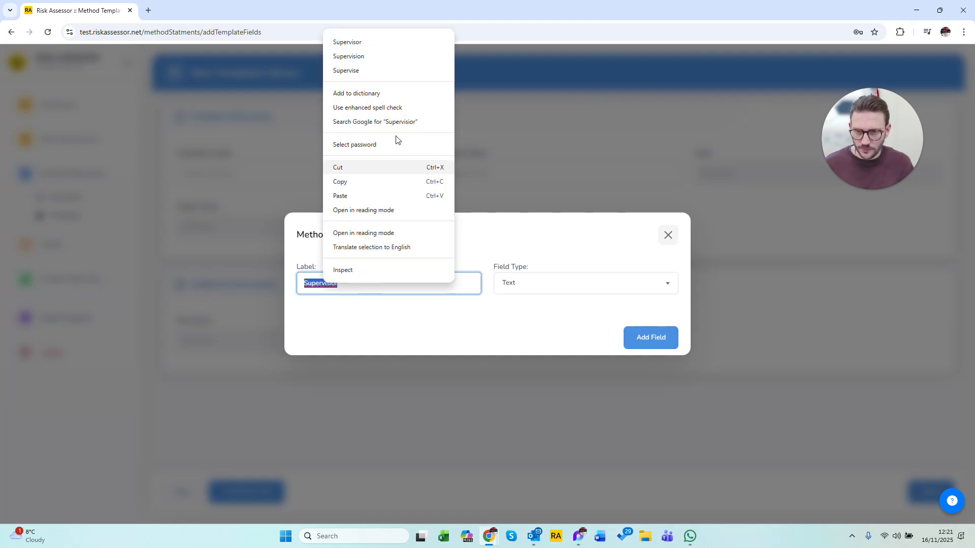
left_click(387, 41)
left_click(533, 284)
left_click(538, 391)
left_click(519, 285)
left_click(536, 378)
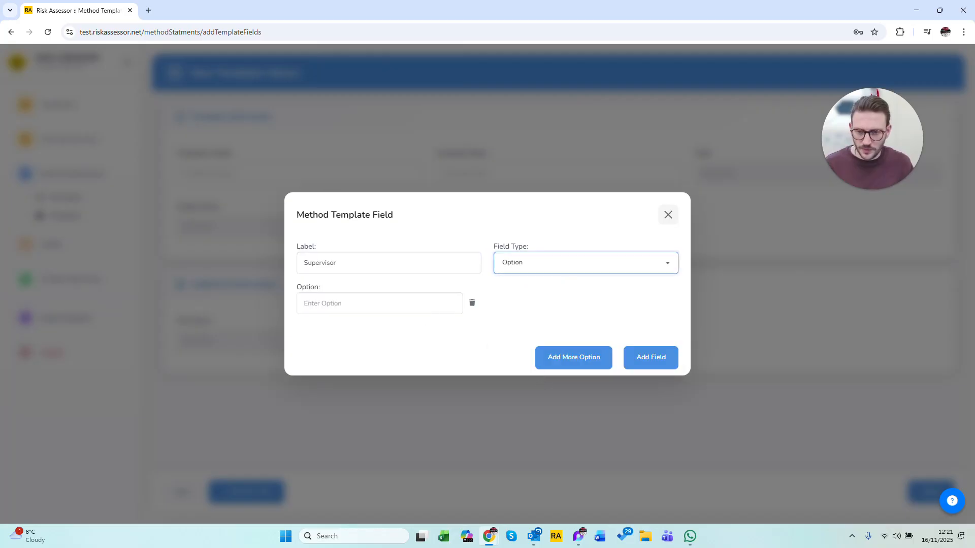
Step: Enter three supervisors' first names as the Supervisor field's options and add the field to the template
type("Ste")
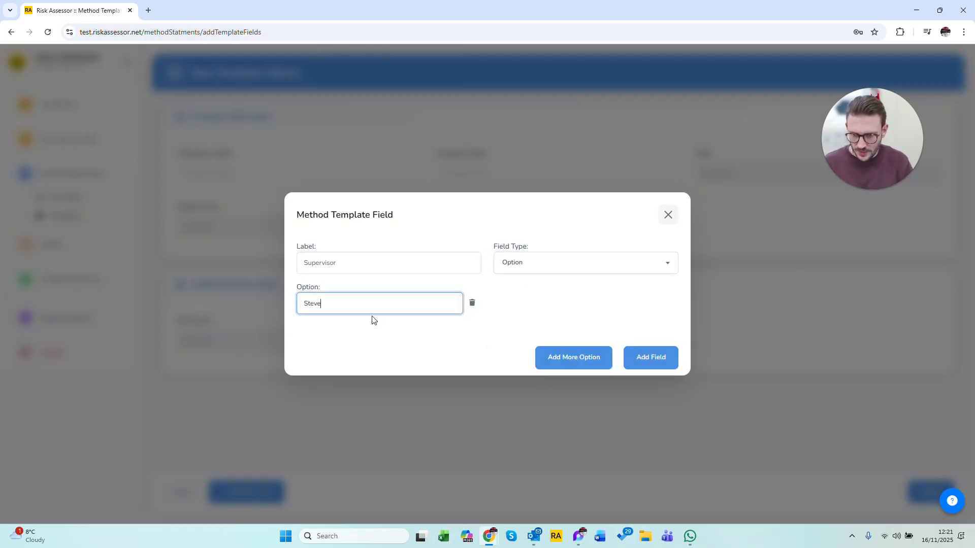
type("ve")
left_click(568, 361)
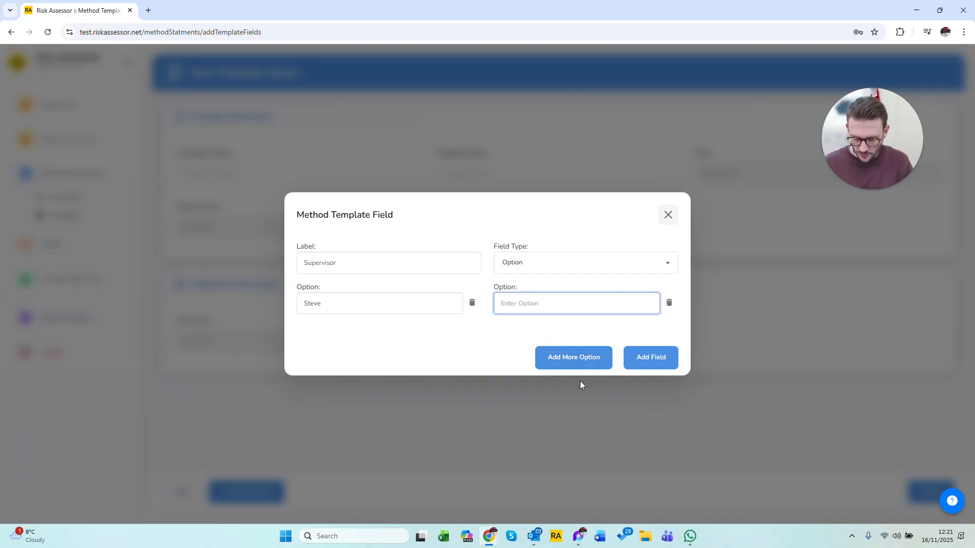
type("Bob")
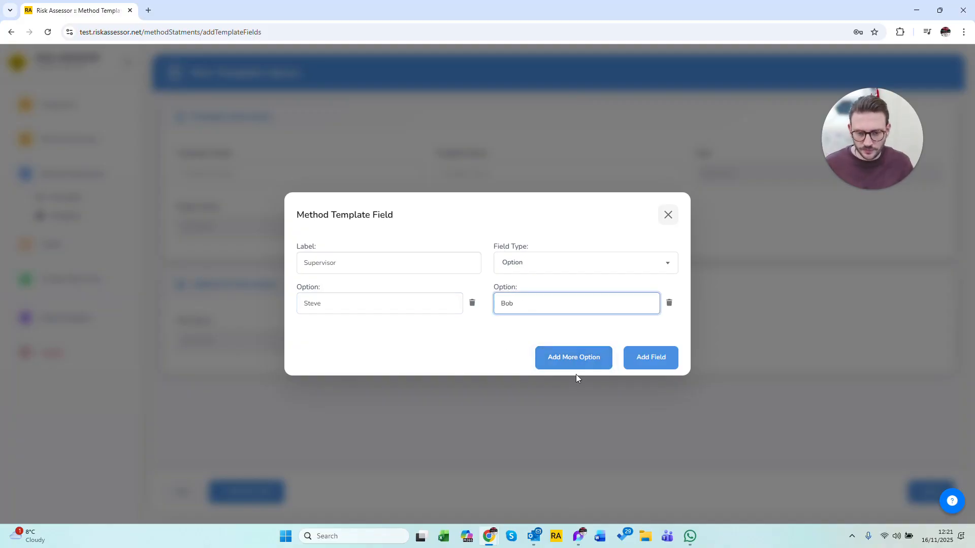
left_click(575, 364)
type("Shelia")
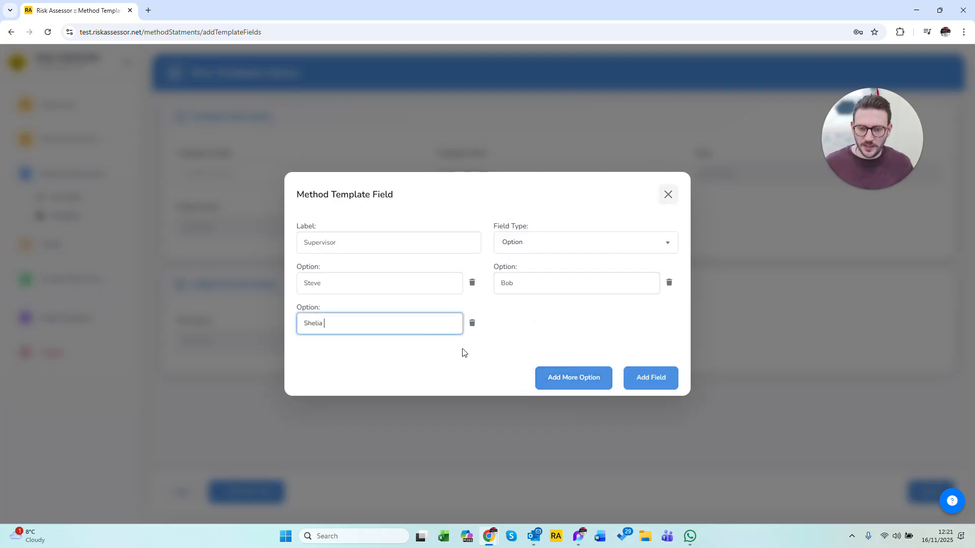
left_click(652, 378)
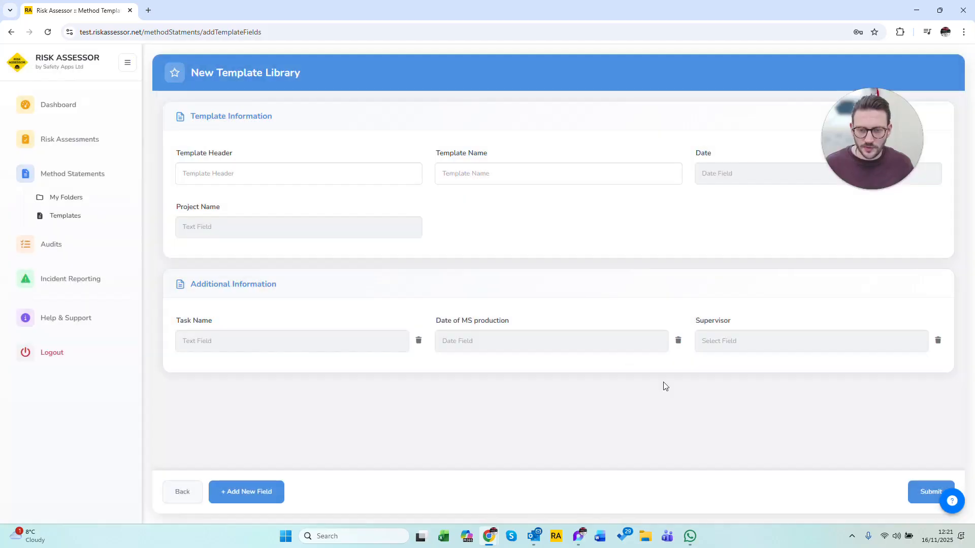
Step: Try to submit the template, and fill in both the template header and template name as "Standard Operating Procedure"
left_click(928, 491)
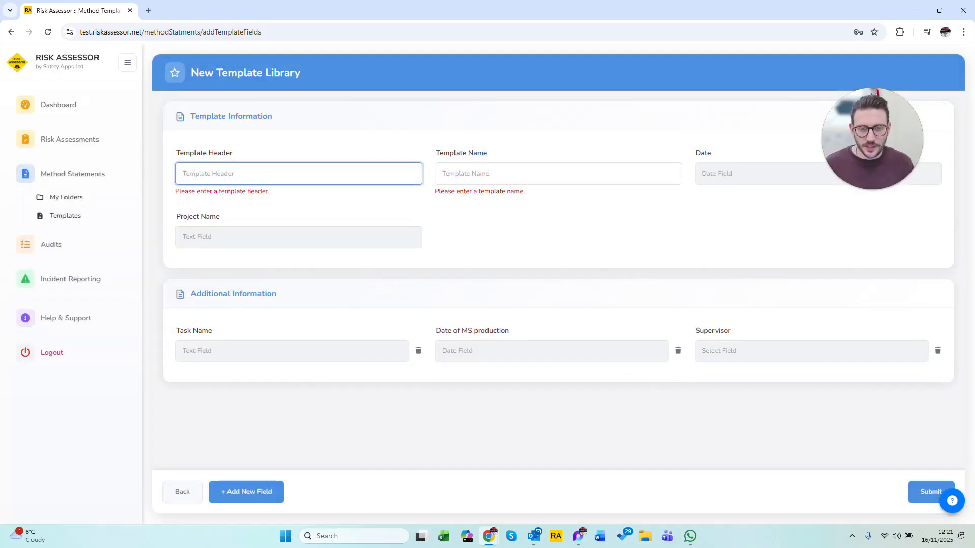
type("Standard")
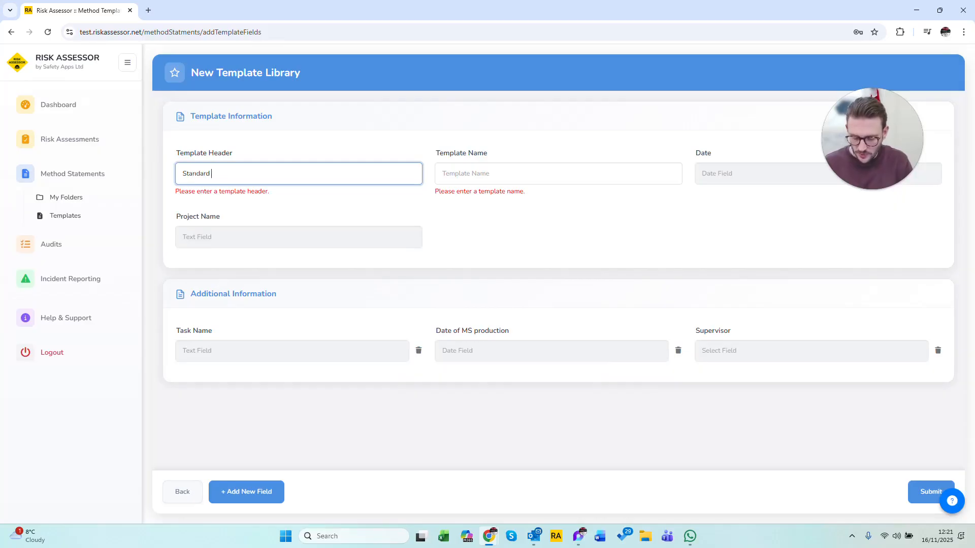
type(" Operating Procedure")
key("ctrl+a")
key("ctrl+c")
left_click(548, 173)
key("ctrl+v")
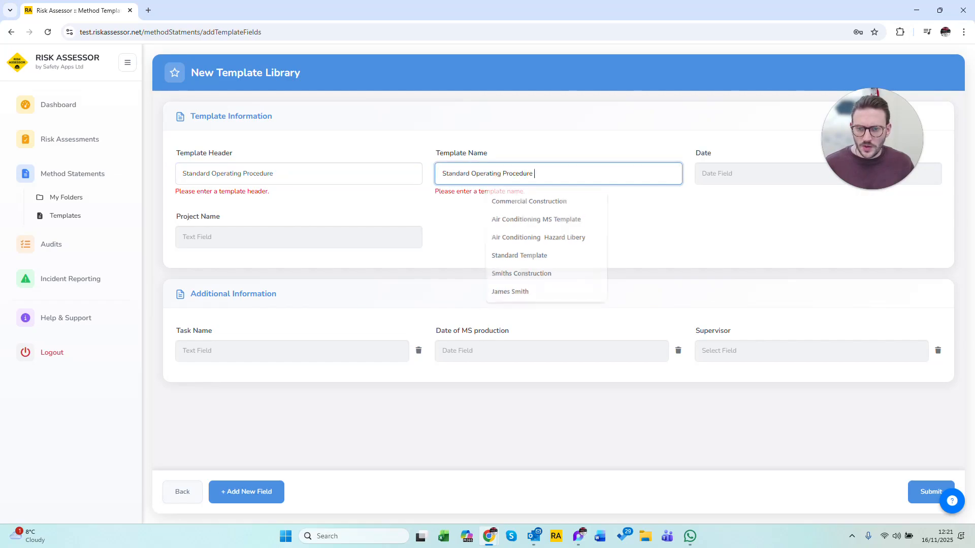
left_click_drag(233, 154, 171, 152)
left_click_drag(501, 159, 436, 159)
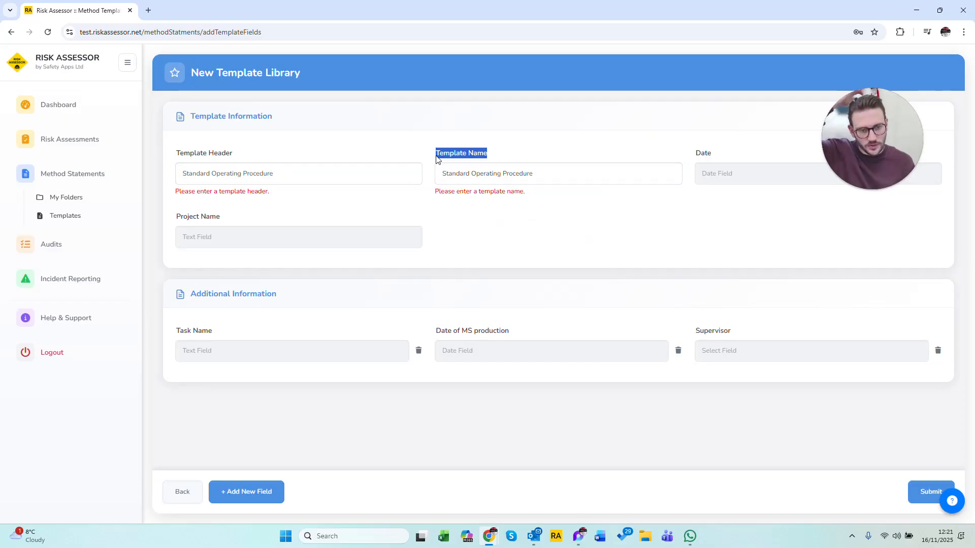
left_click(569, 213)
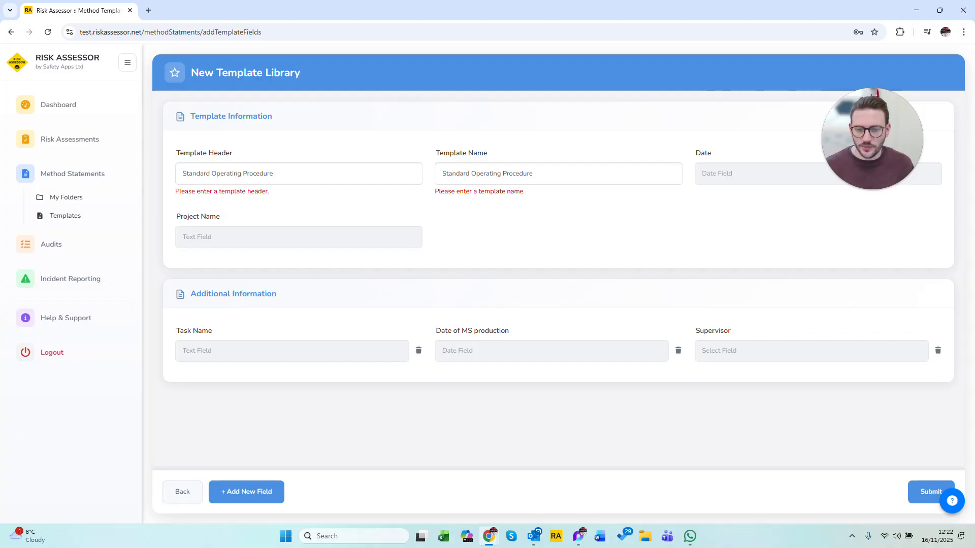
left_click_drag(537, 174, 459, 174)
mouse_move(278, 174)
left_mouse_down()
mouse_move(247, 174)
mouse_move(264, 175)
left_mouse_up()
left_click(287, 220)
left_click_drag(536, 174, 480, 174)
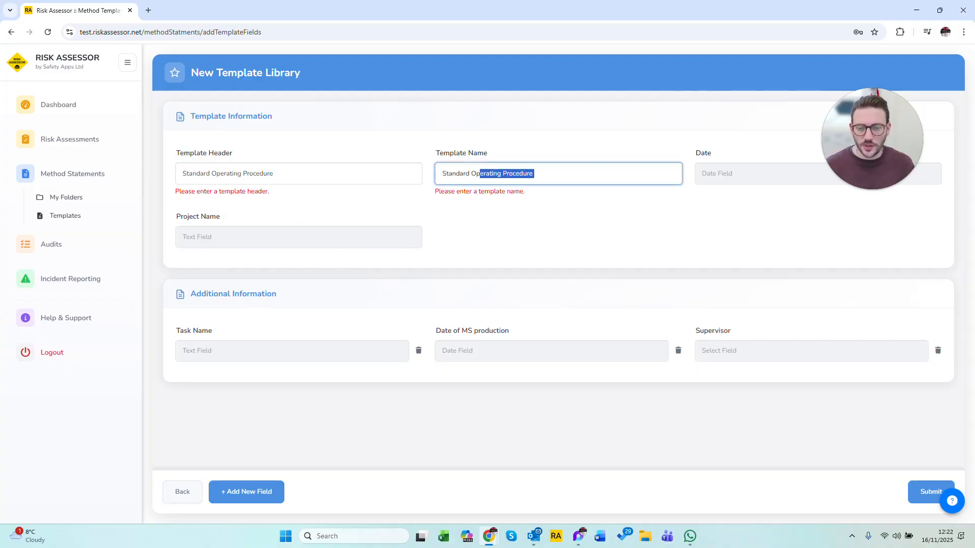
left_click_drag(278, 174, 155, 174)
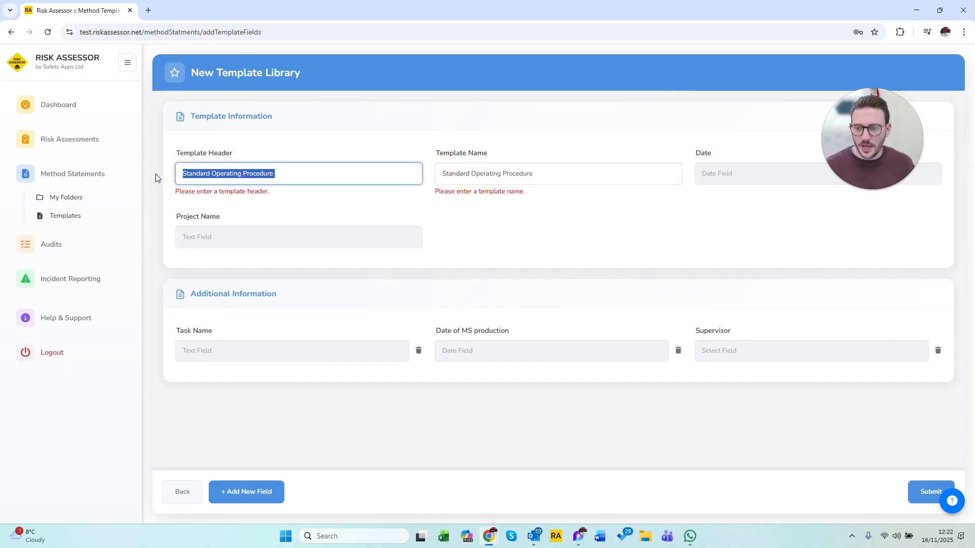
key("Left")
left_click(442, 173)
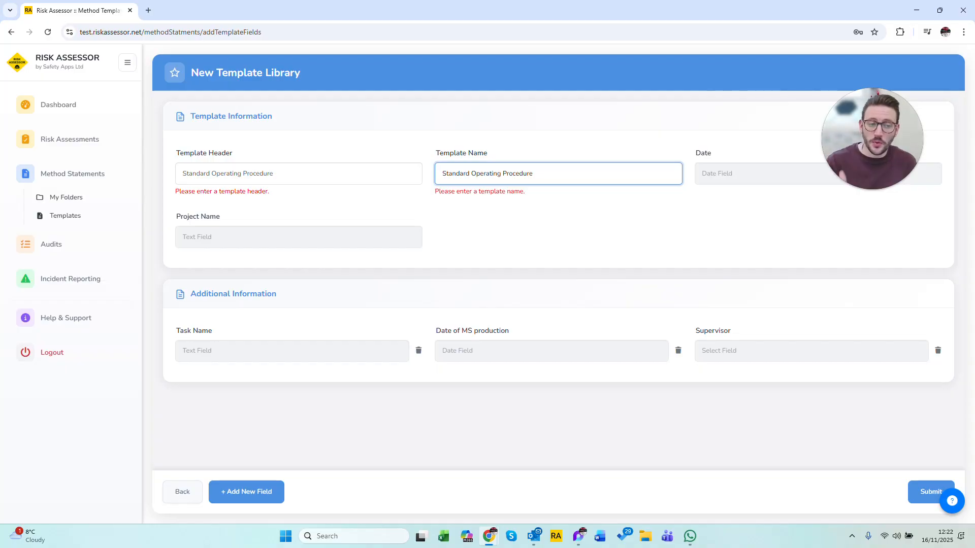
Step: Change the template name to "Type 1 Standard Operating Procedure" and submit the template
type("Type 1")
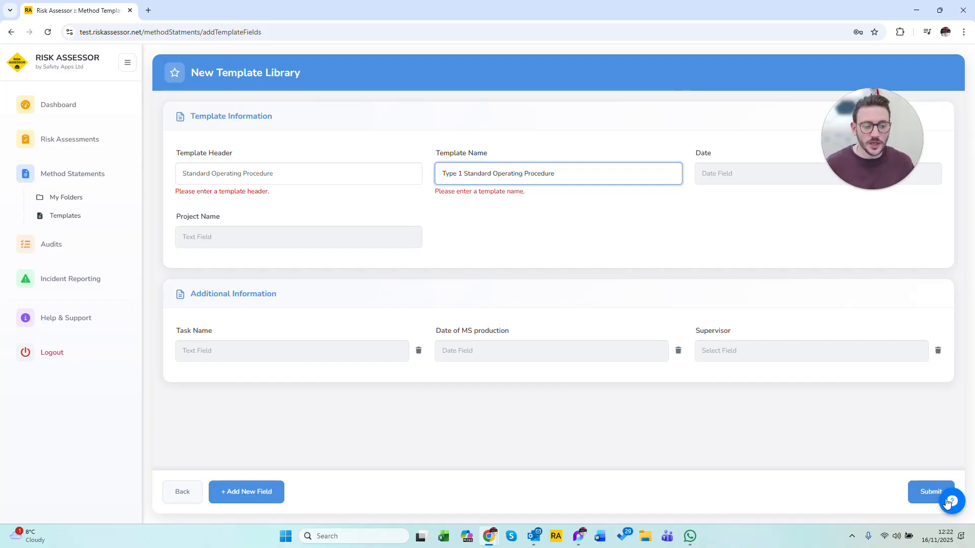
left_click(923, 491)
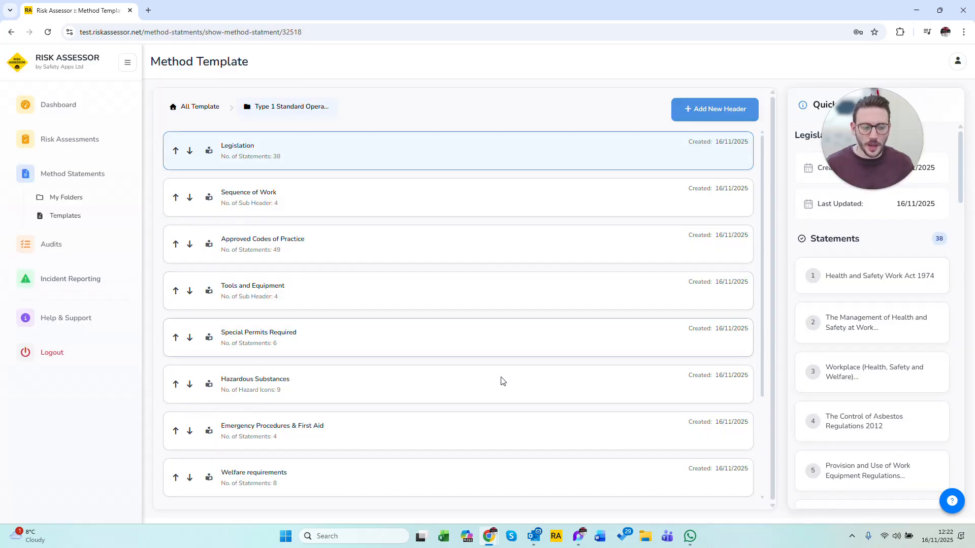
Step: Review the template's default headers and delete the Legislation header
mouse_move(318, 168)
scroll(325, 305, "down", 2)
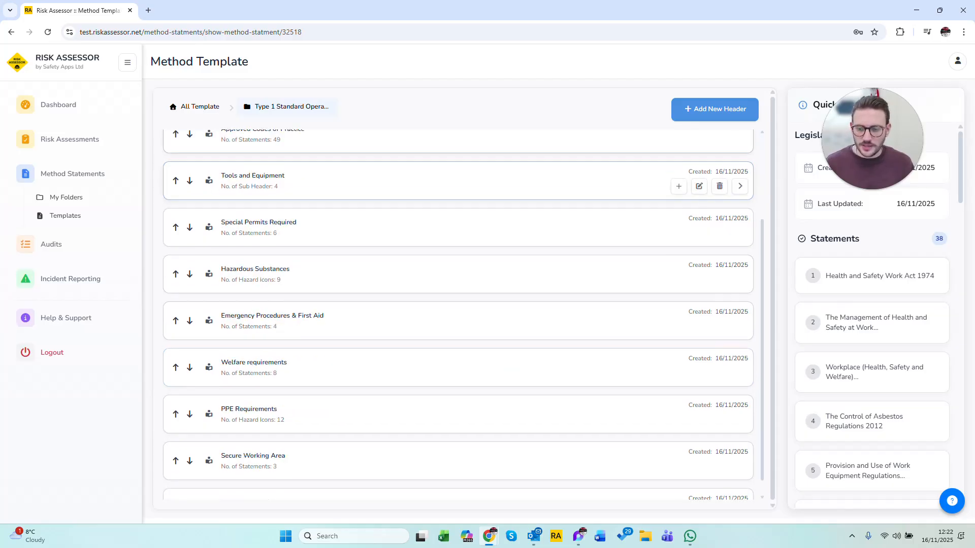
scroll(325, 406, "up", 2)
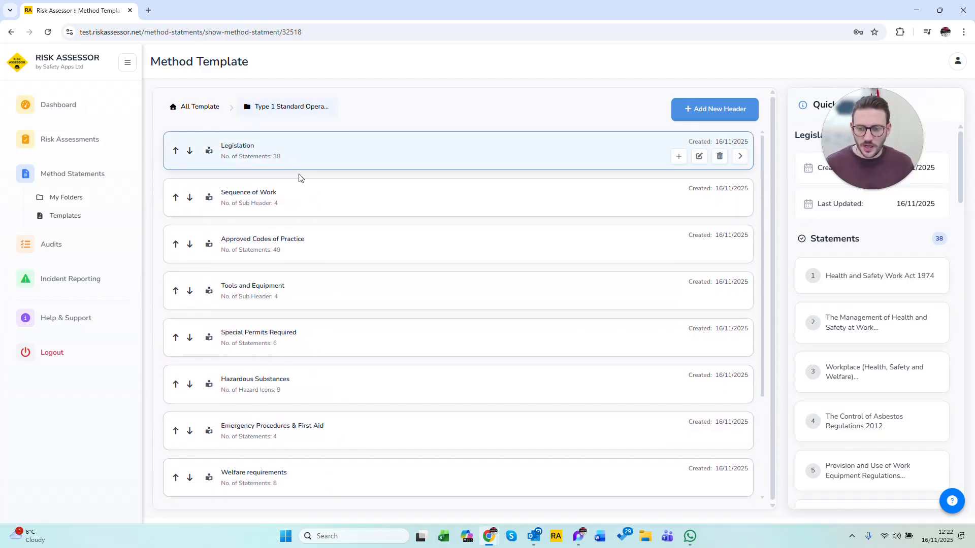
scroll(498, 182, "down", 3)
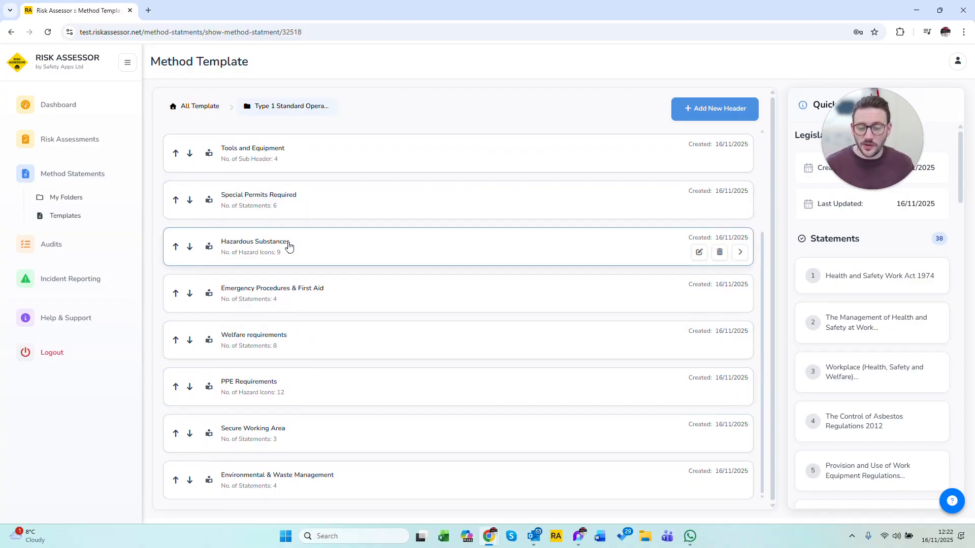
scroll(404, 308, "up", 3)
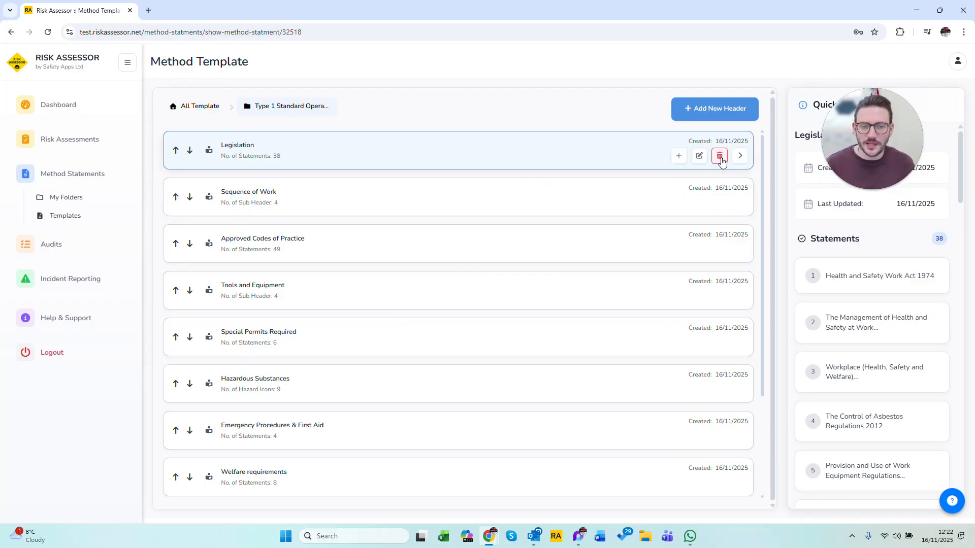
left_click(718, 156)
left_click(580, 313)
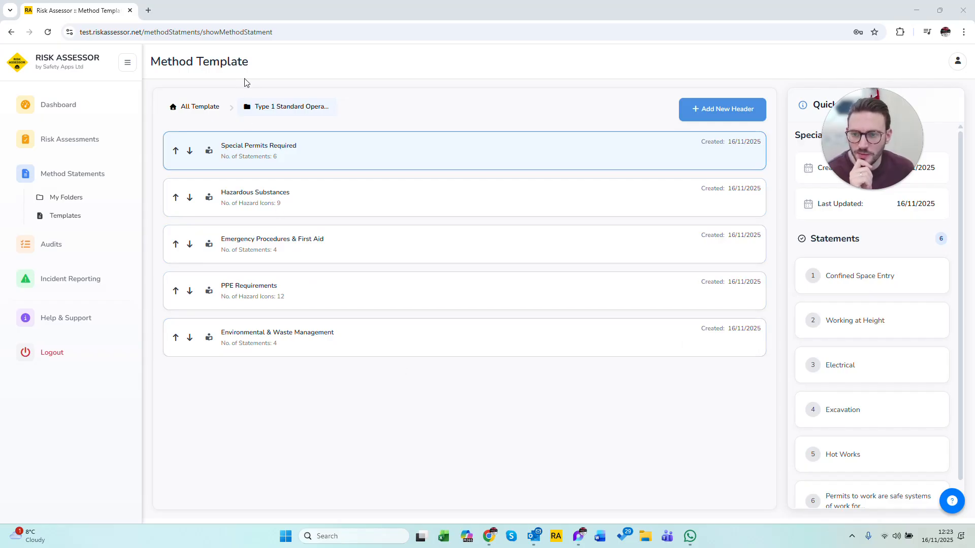
Step: Add a new header named "Sequence of Work" to the template
left_click(703, 113)
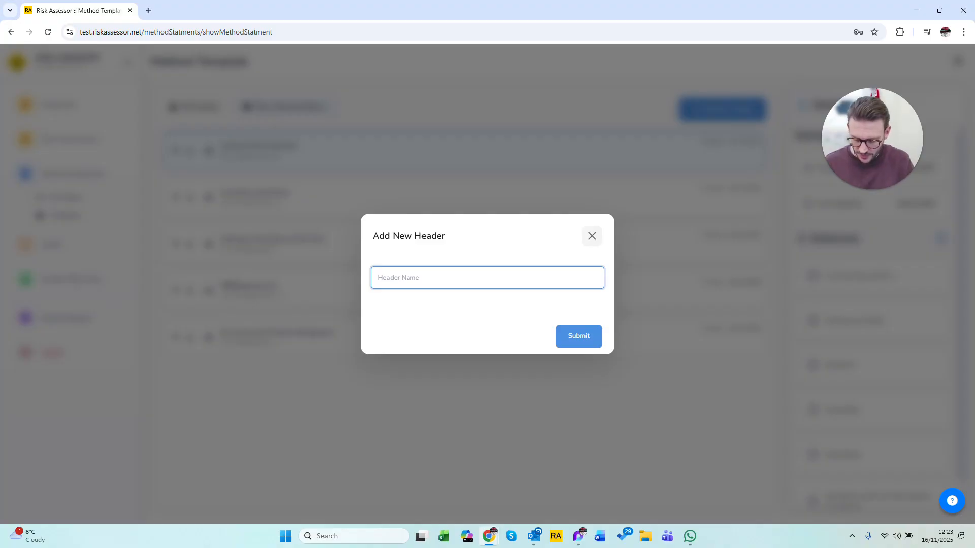
type("Sequence oof Work")
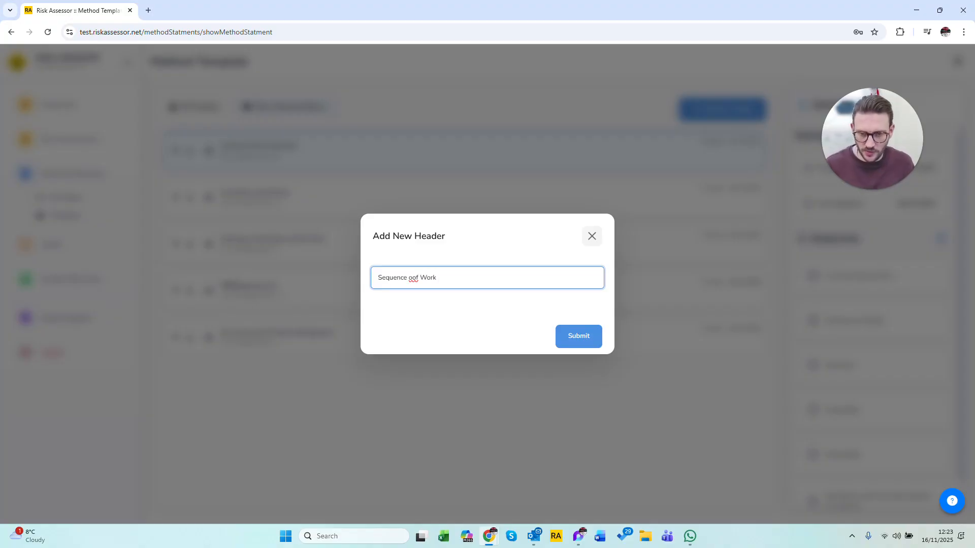
key("BackSpace")
left_click(588, 338)
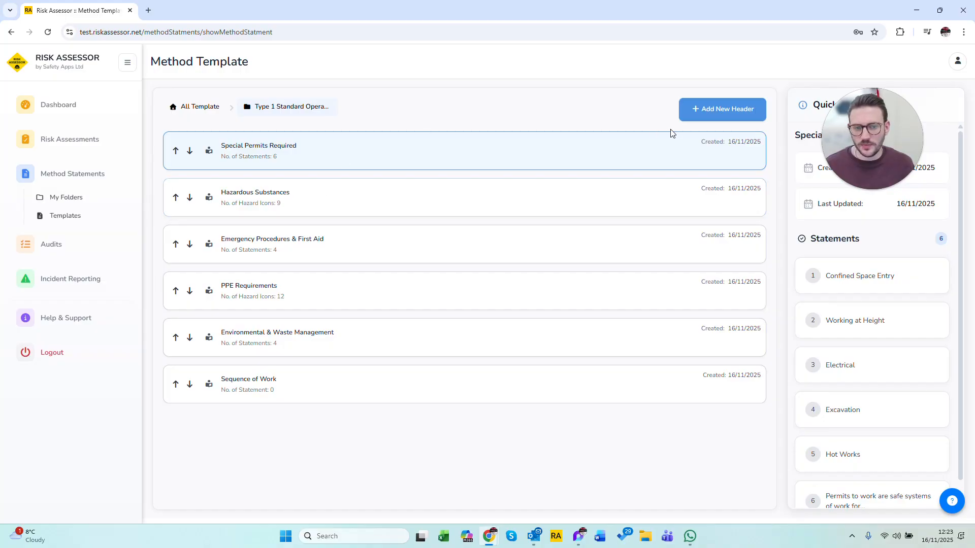
Step: Add a sub header named "Preparation" under Special Permits Required, agreeing to disable that header's existing statements
left_click(692, 157)
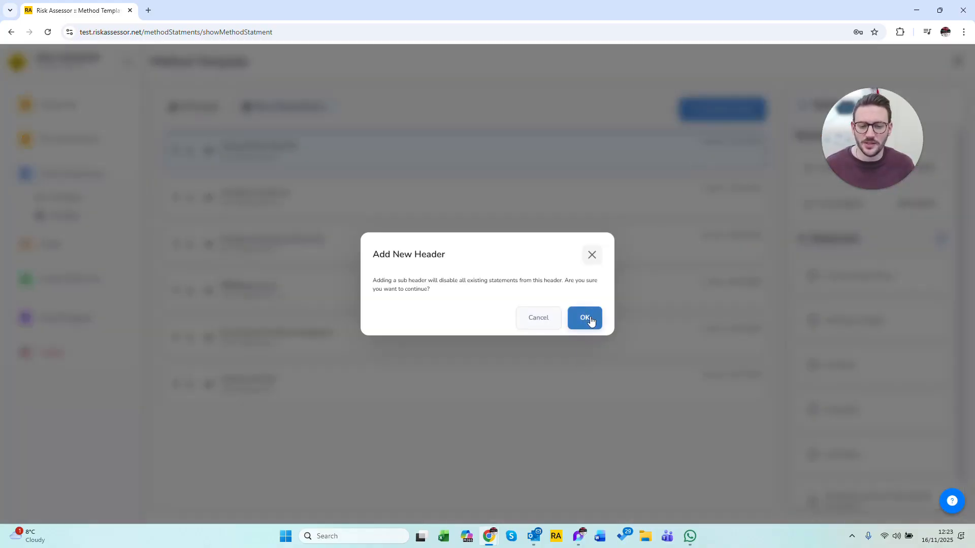
left_click(590, 320)
left_click(378, 278)
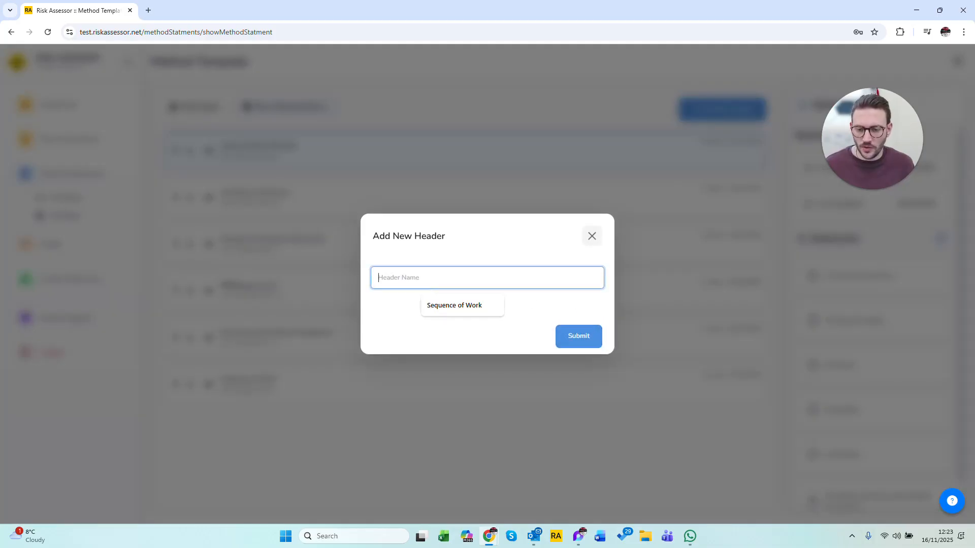
type("Prpe")
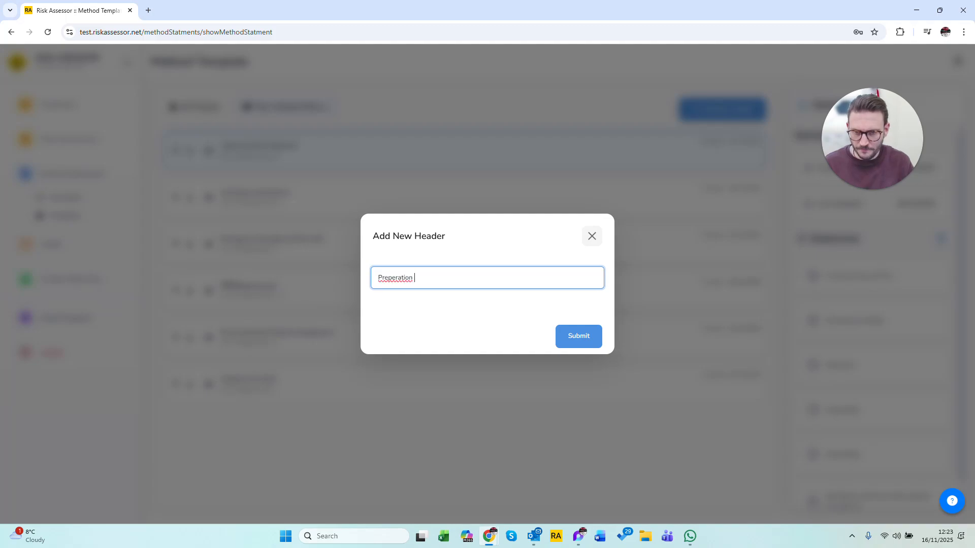
right_click(406, 278)
left_click(446, 33)
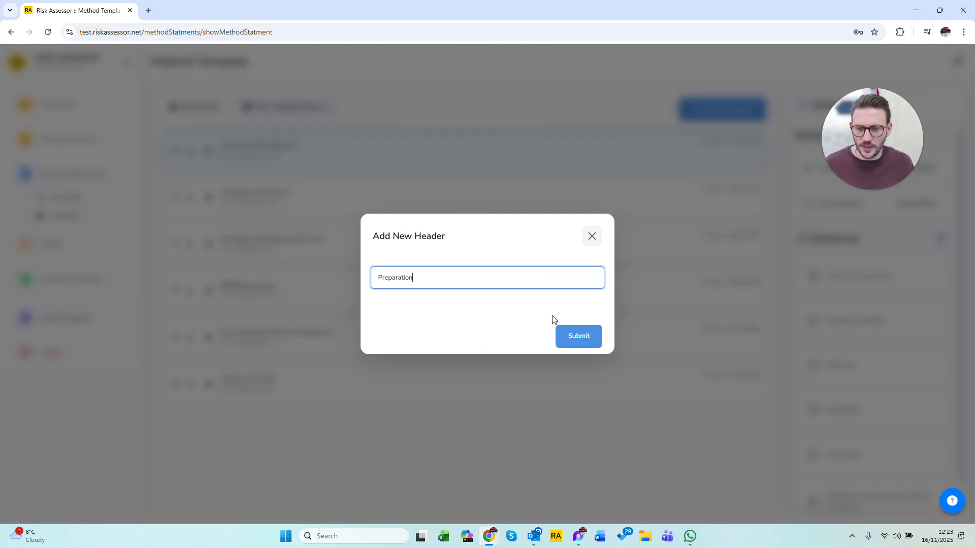
left_click(574, 339)
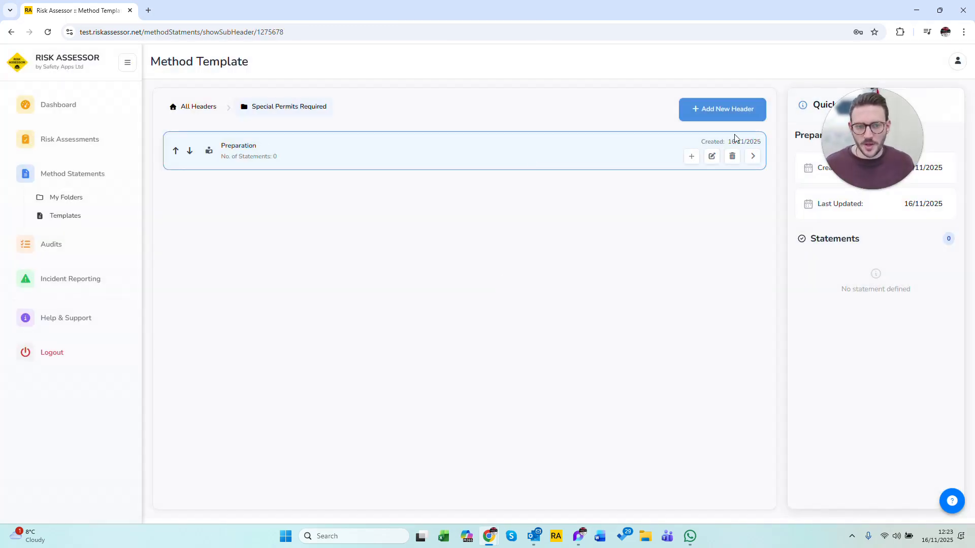
Step: Add a second sub header named "Task" under Special Permits Required
left_click(732, 111)
type("Task")
left_click(578, 337)
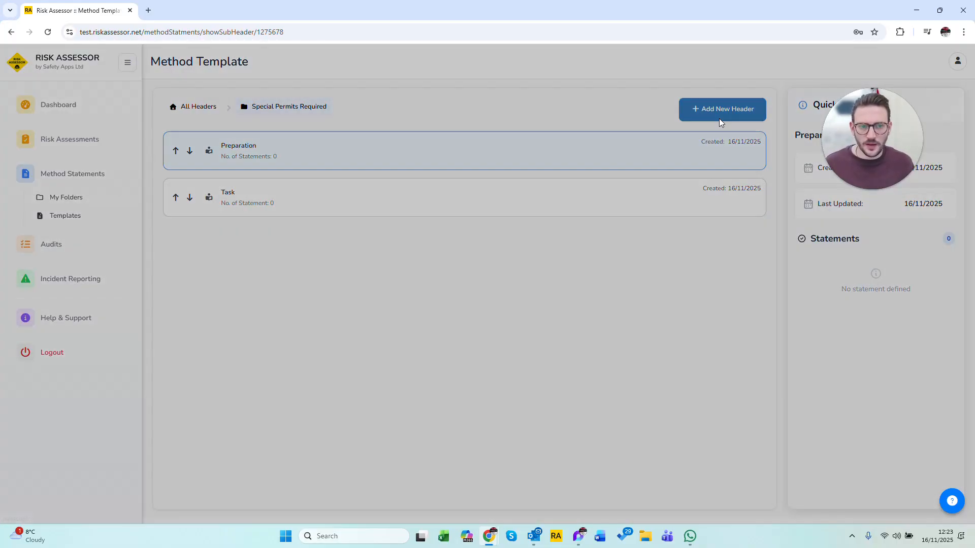
Step: Add a third sub header named "Task closing" under Special Permits Required
left_click(719, 117)
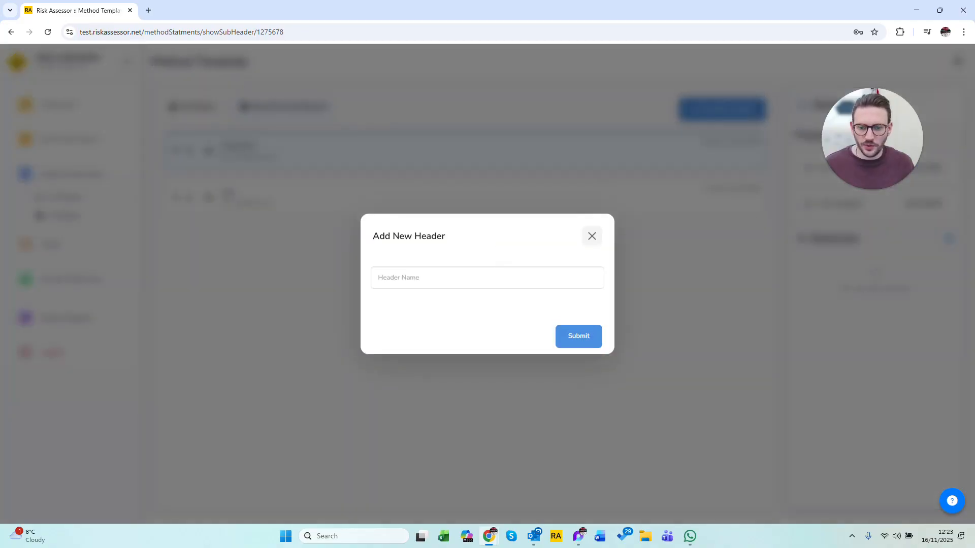
type("Task cloosingh")
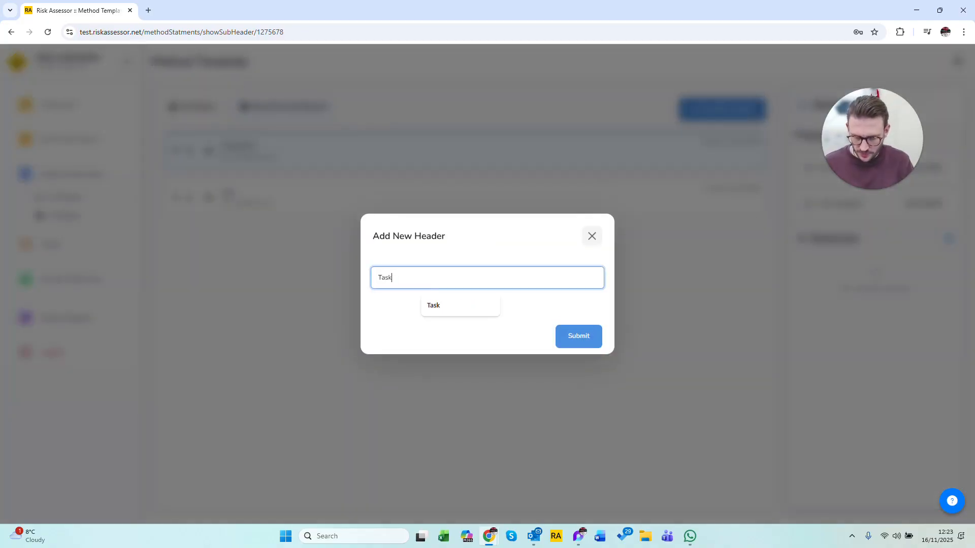
key("BackSpace")
key("BackSpace")
key("BackSpace")
key("BackSpace")
key("BackSpace")
key("BackSpace")
key("BackSpace")
type("sing")
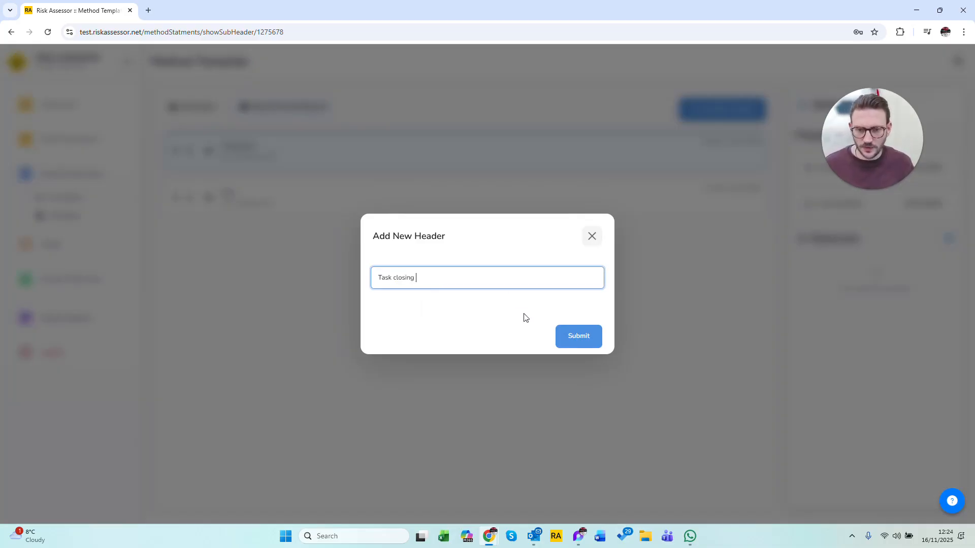
left_click(578, 336)
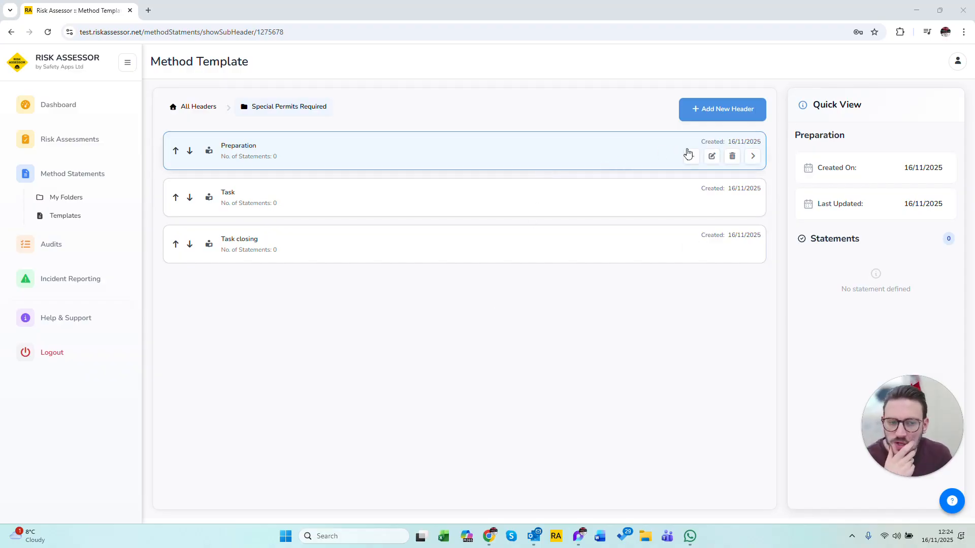
Step: Add the statements "Turn on the machine" and "Complete pre-start checklist" to the Preparation sub header
left_click(752, 157)
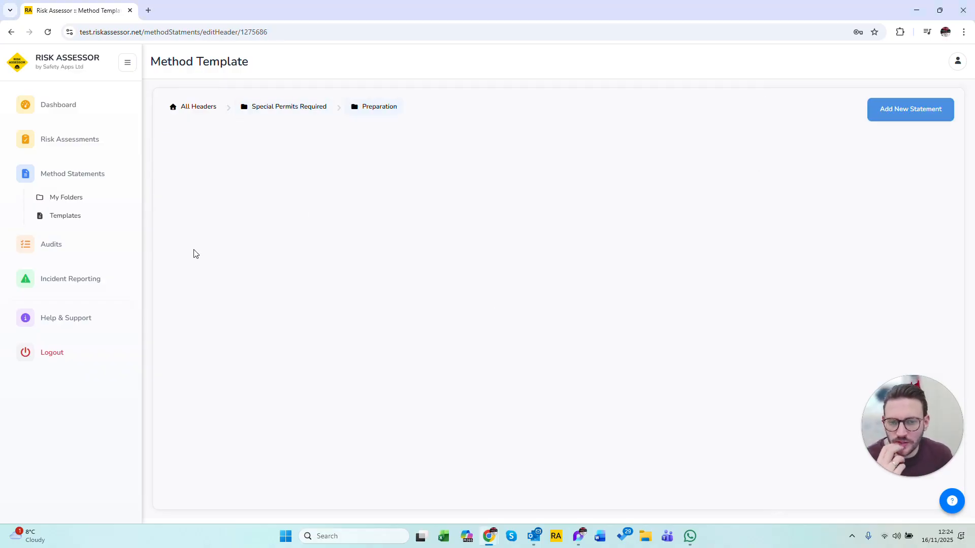
left_click(896, 109)
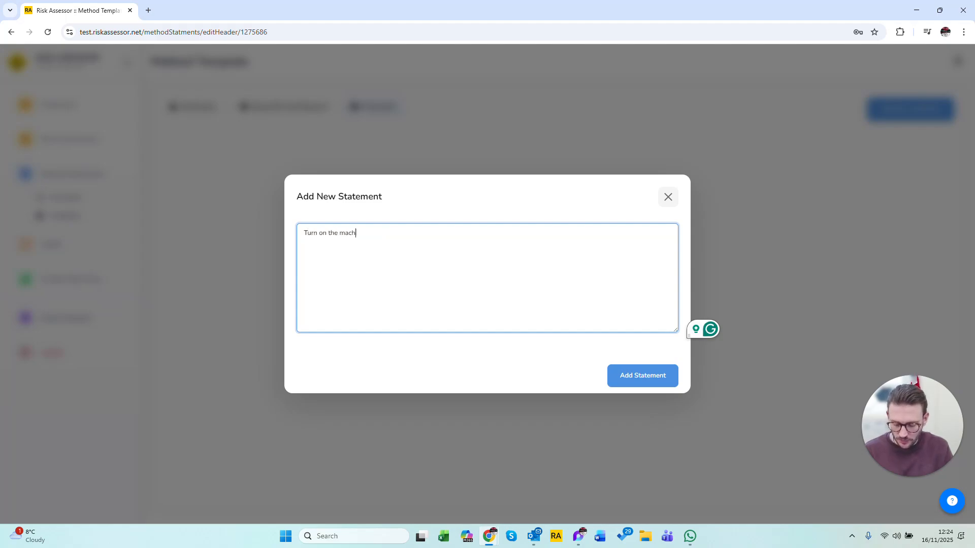
left_click(646, 377)
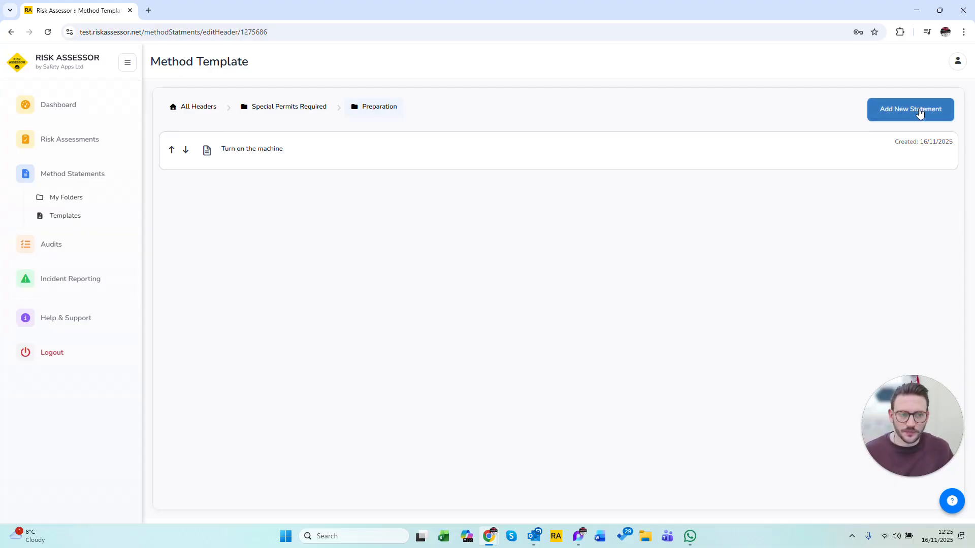
left_click(920, 113)
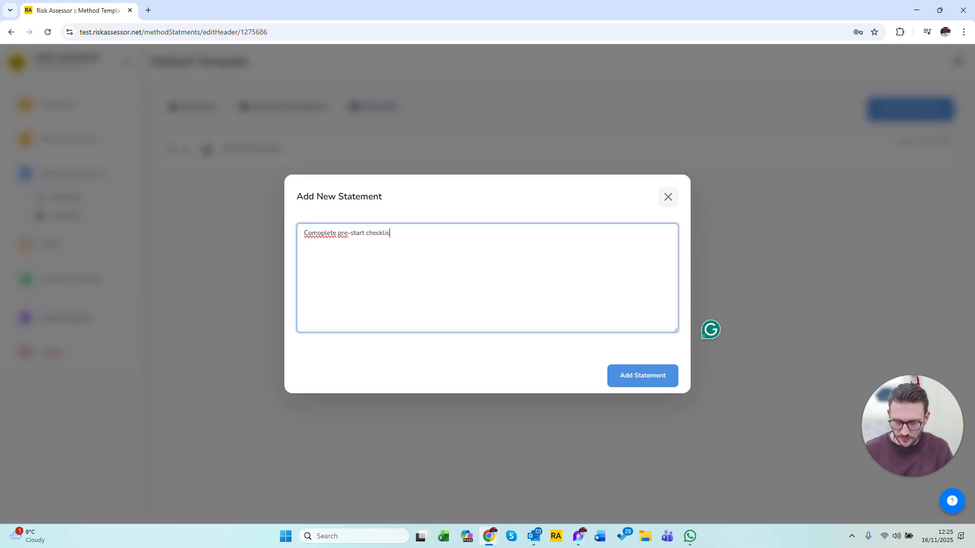
right_click(325, 235)
left_click(350, 249)
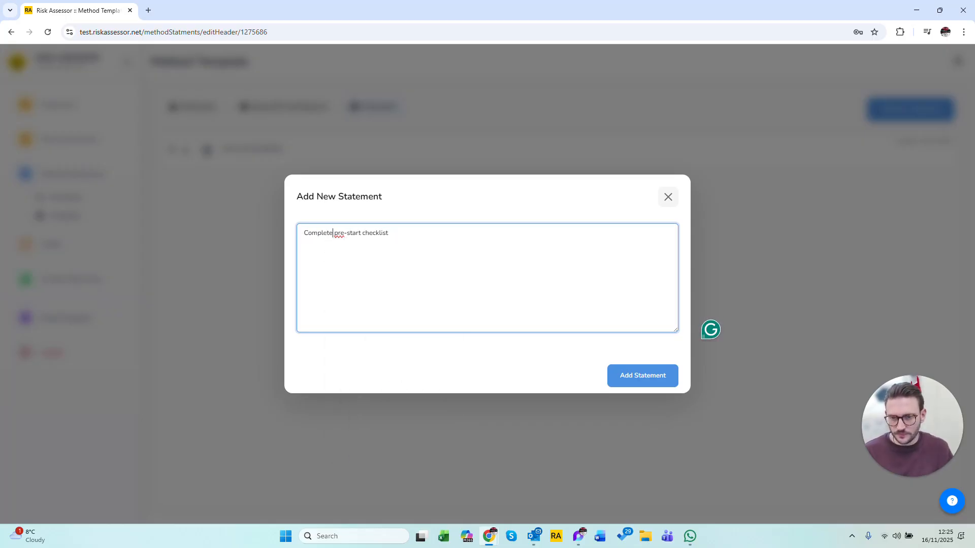
left_click(637, 376)
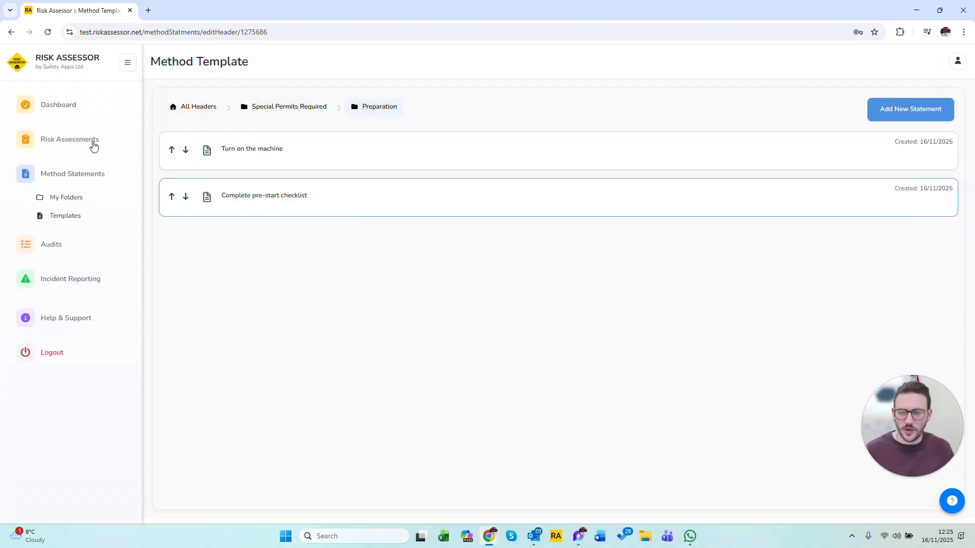
Step: Add the statements "Step 1" and "Step 2" to the Task sub header
left_click(313, 112)
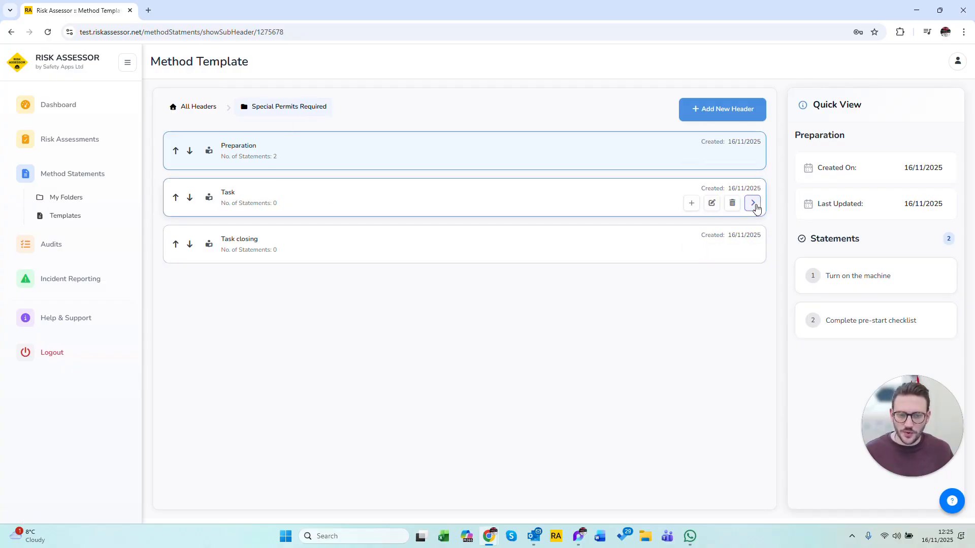
left_click(753, 203)
left_click(919, 109)
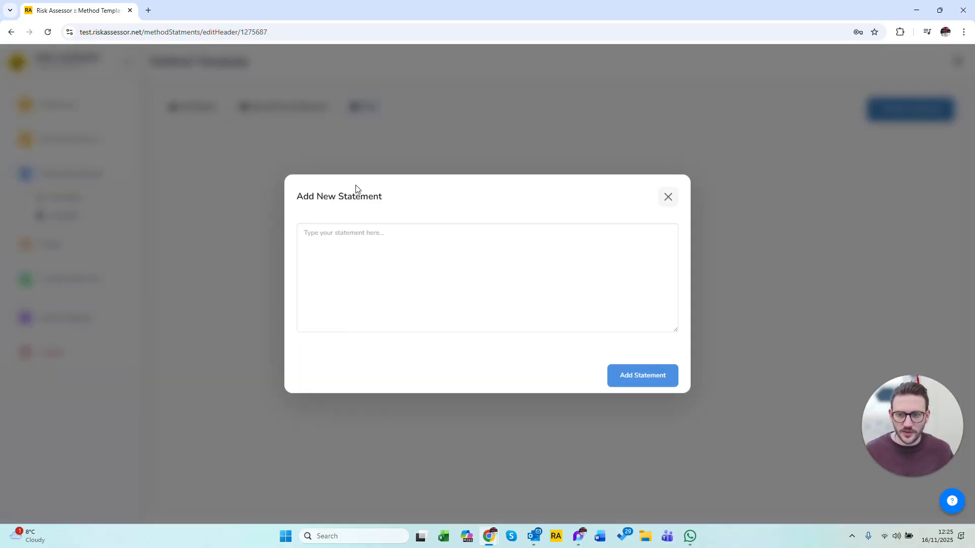
type("Step 1")
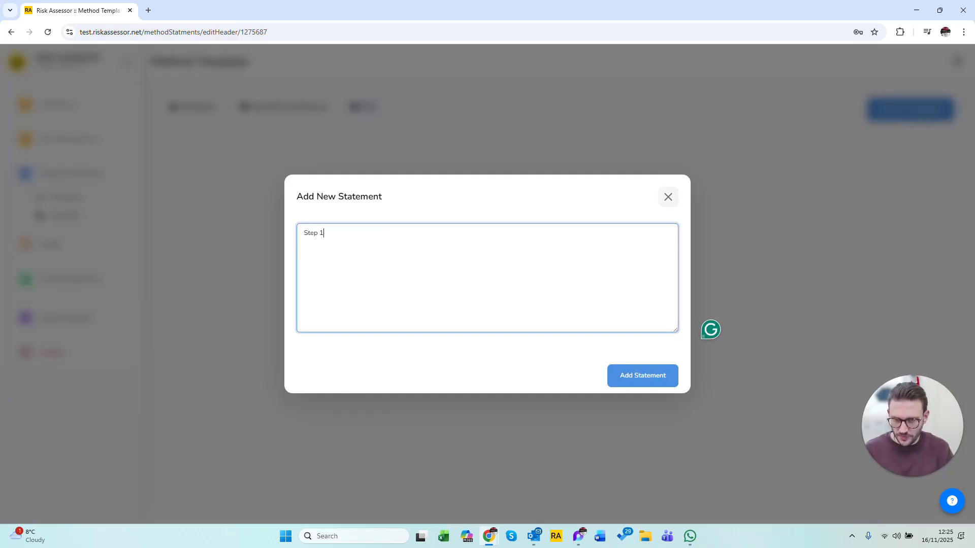
left_click(647, 375)
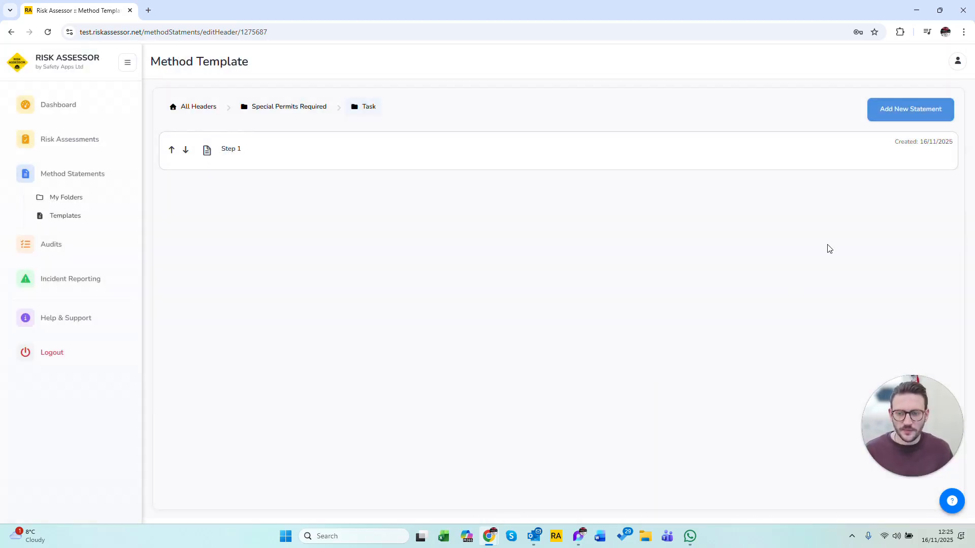
left_click(922, 109)
type("Step ")
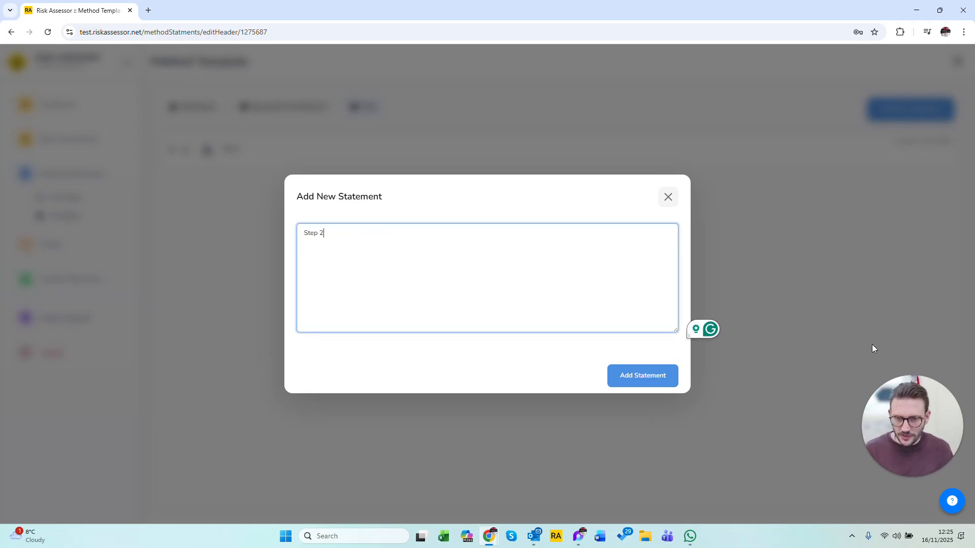
type("2")
left_click(649, 385)
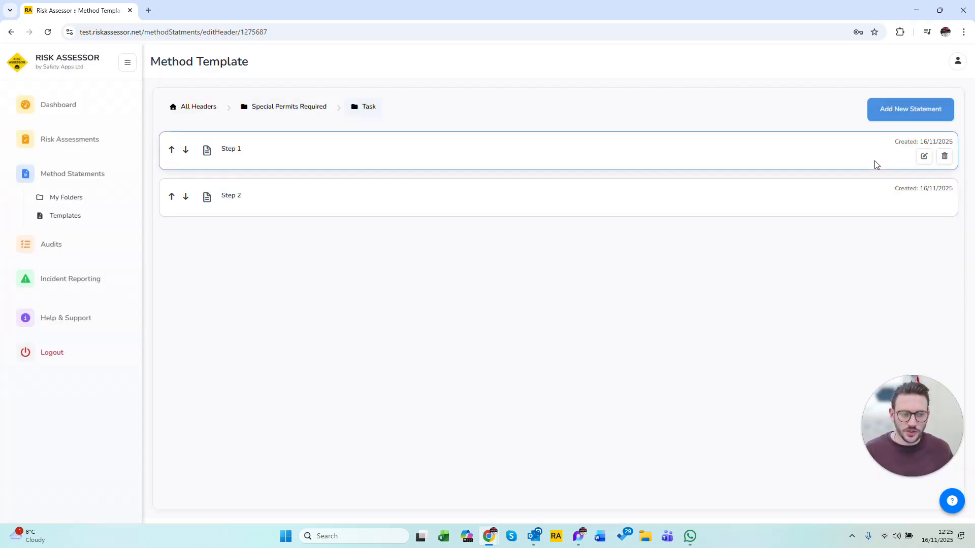
Step: Add the statements "Step 1" and "Step 2" to the Task closing sub header
left_click(298, 106)
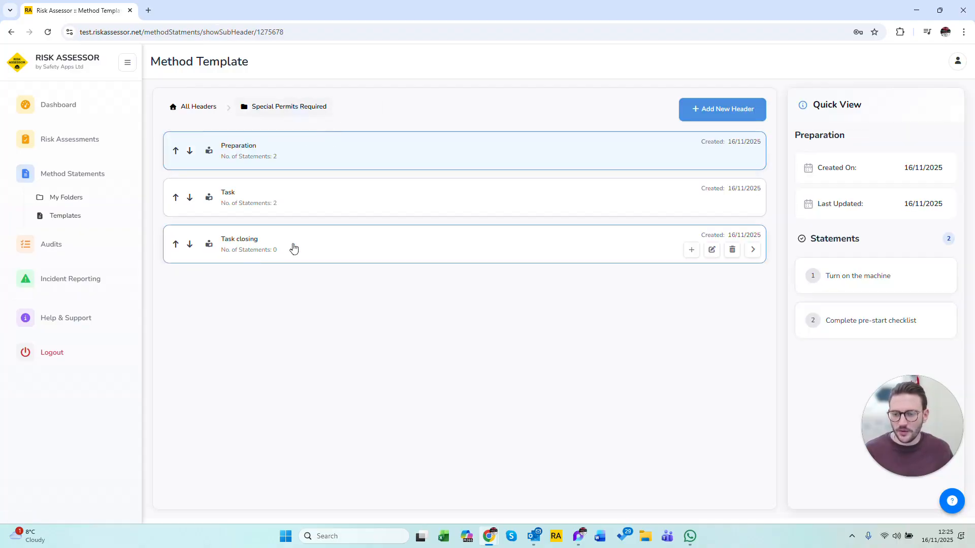
left_click(753, 252)
left_click(915, 108)
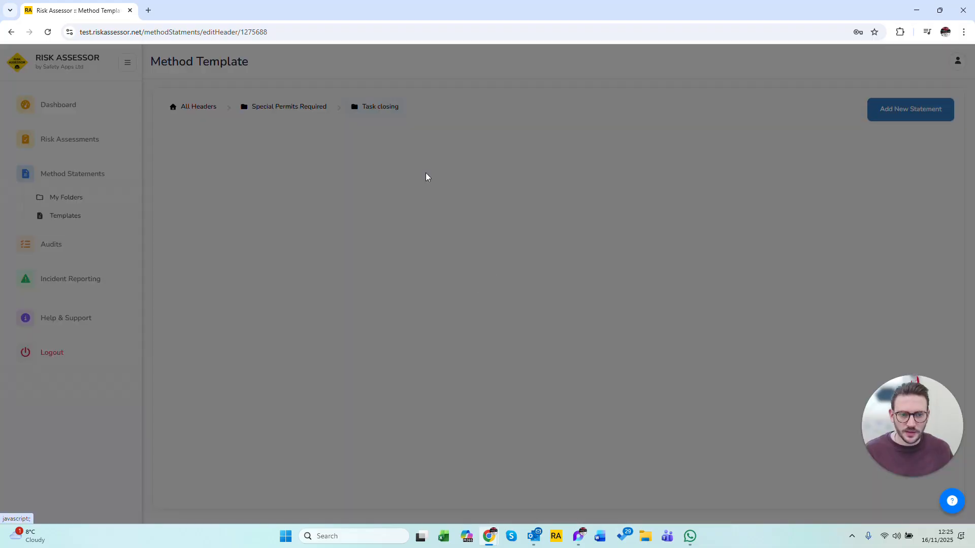
type("Step 1")
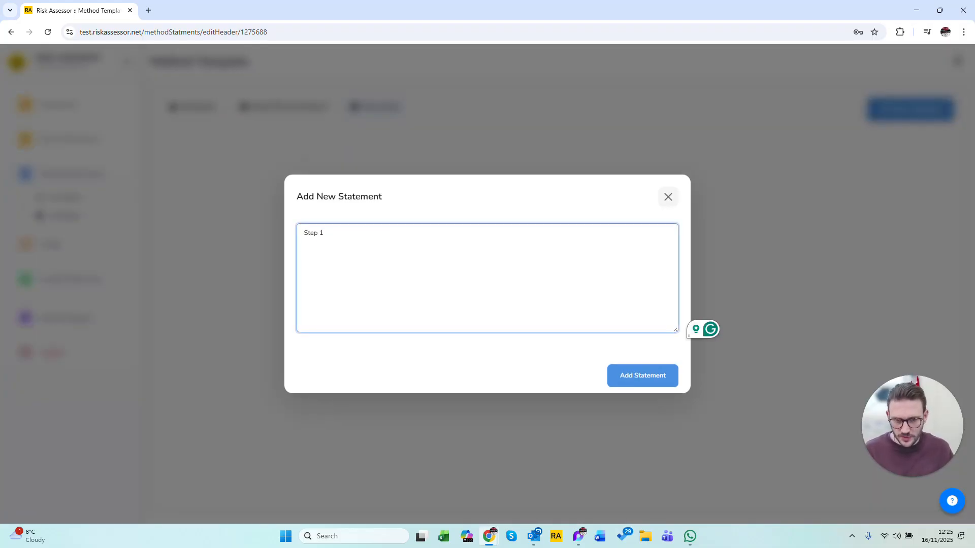
left_click(645, 382)
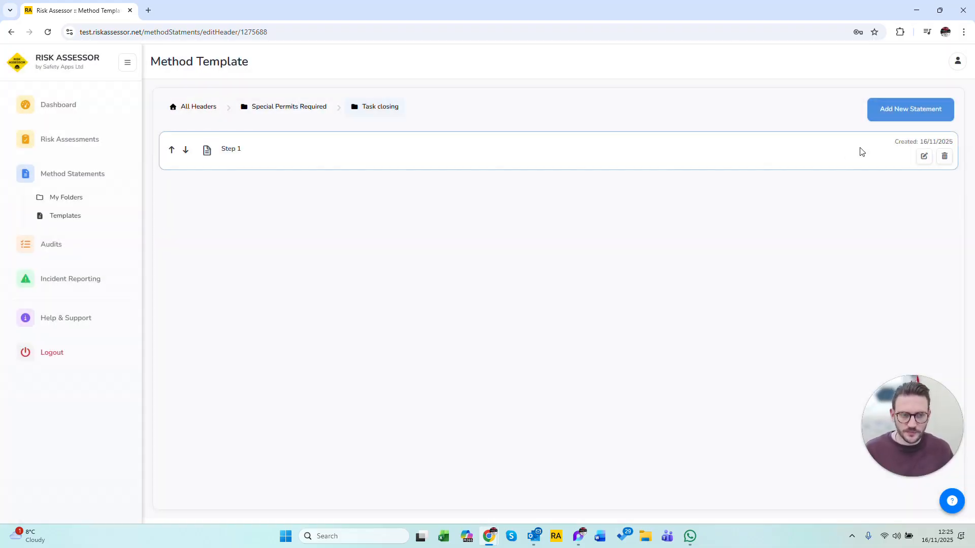
left_click(903, 117)
type("Step")
left_click(632, 379)
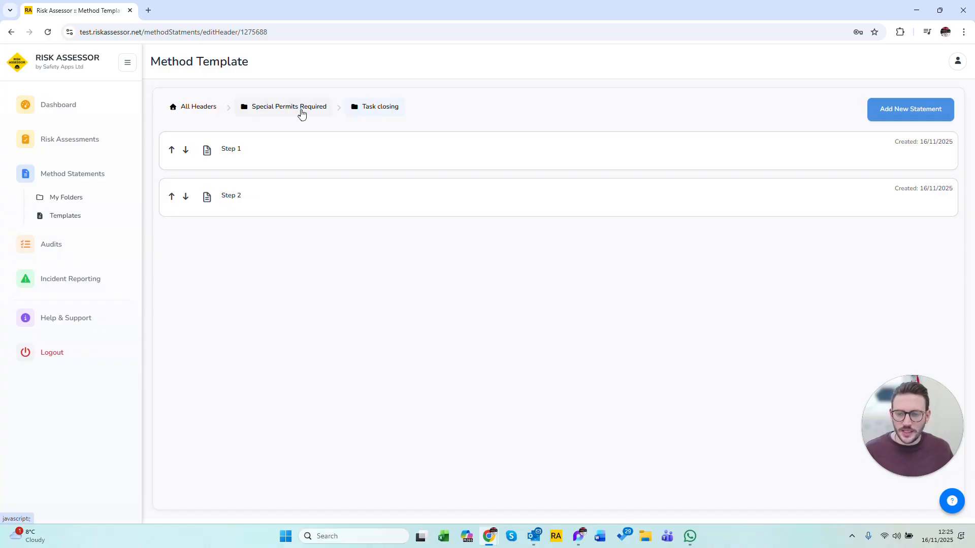
left_click(302, 114)
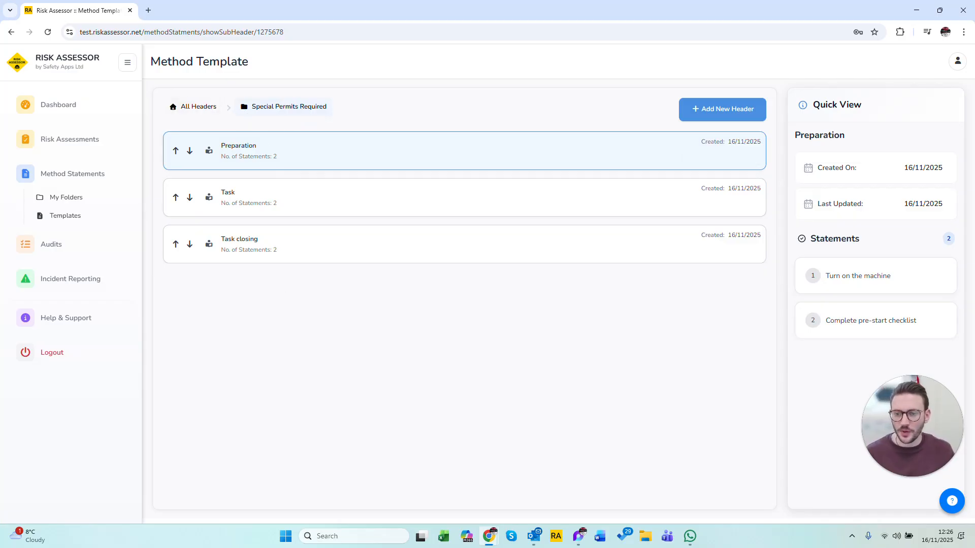
Step: Review the hazard icons of the Hazardous Substances header and the form for adding a custom hazard icon
left_click(201, 107)
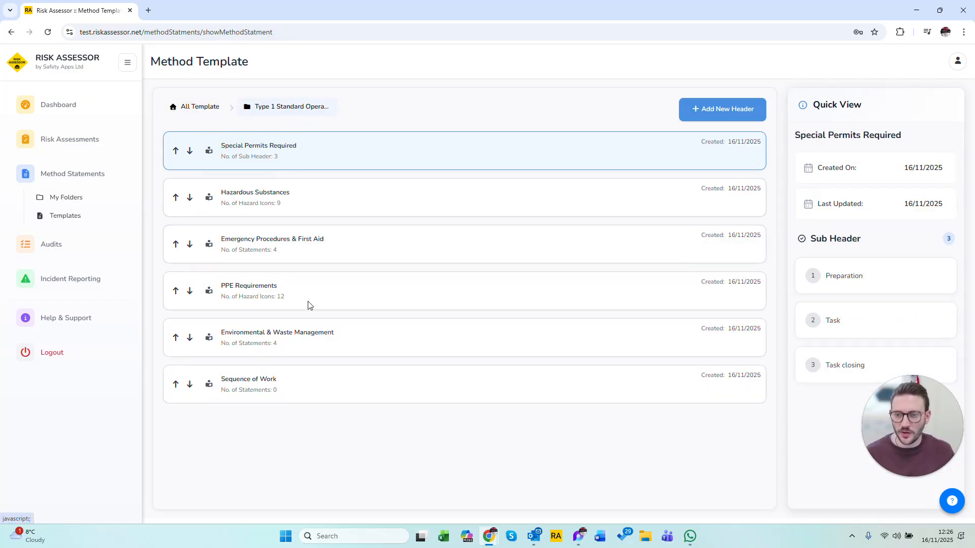
left_click(329, 198)
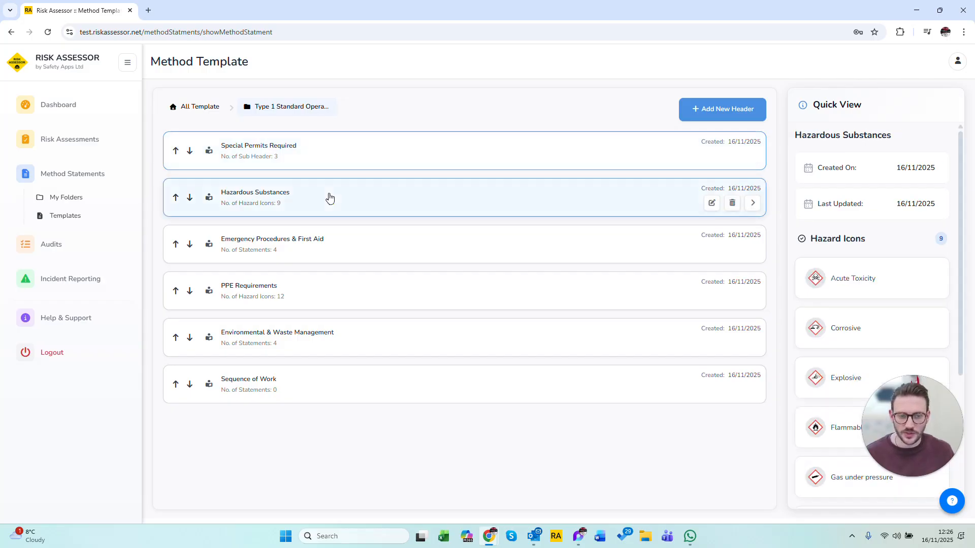
left_click(752, 204)
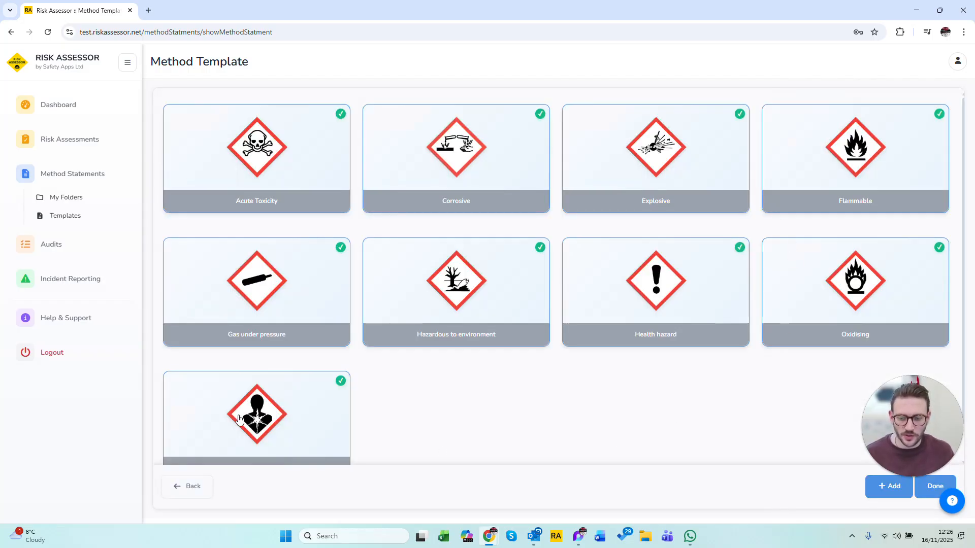
left_click(888, 489)
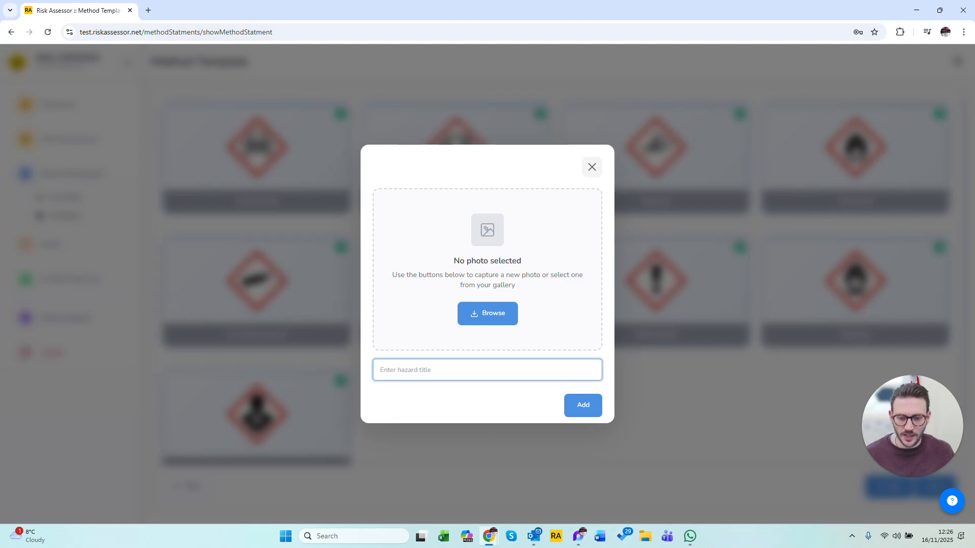
left_click(592, 167)
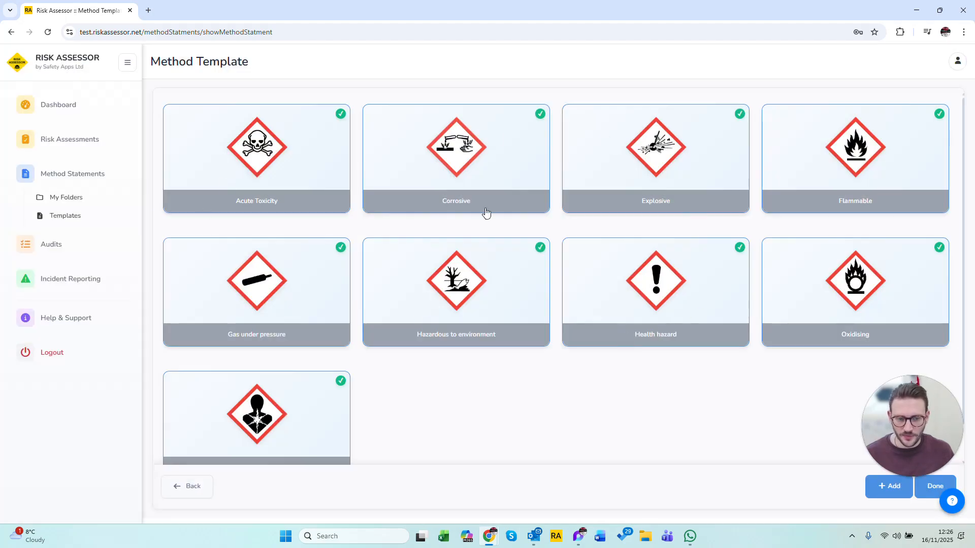
left_click(924, 486)
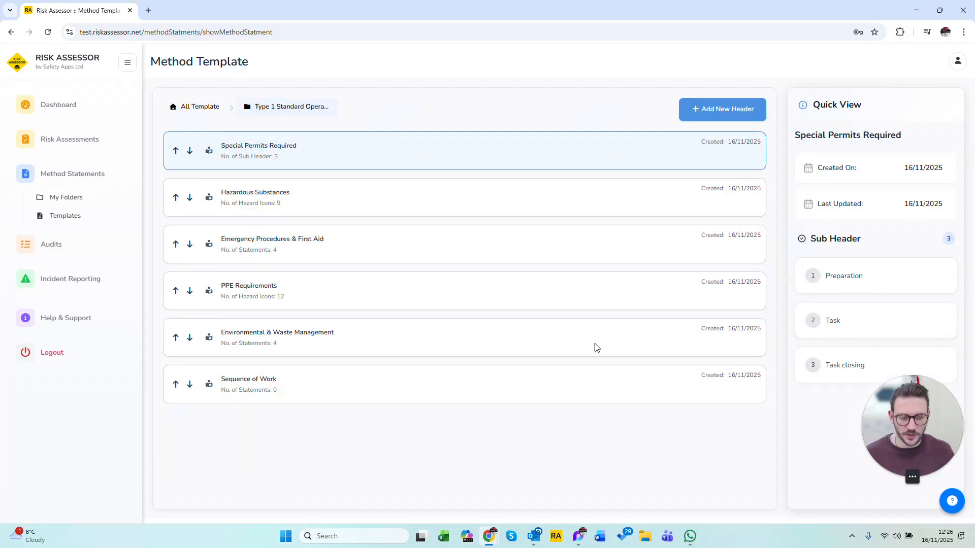
Step: Review the first statement under Emergency Procedures & First Aid in its editor, leave its text unchanged and return to the header list
left_click(275, 241)
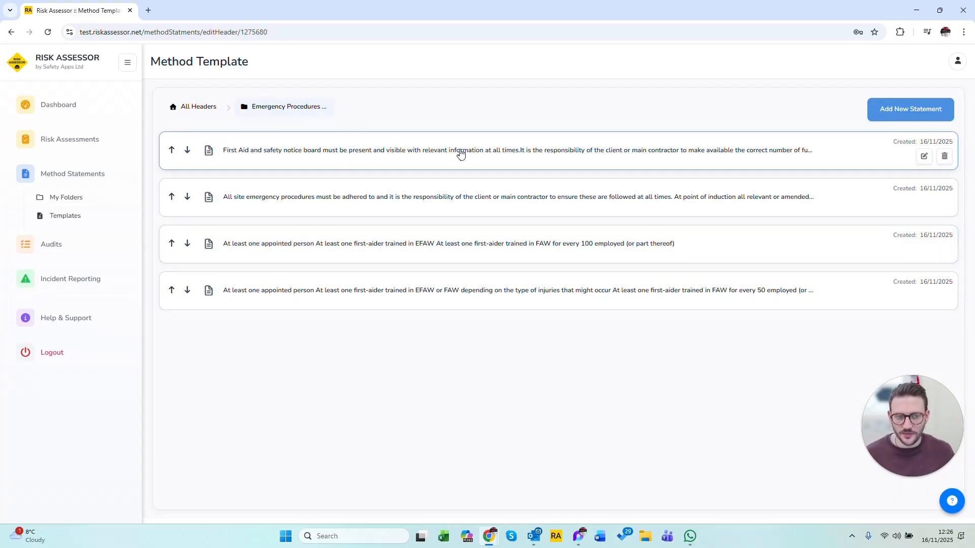
left_click(924, 157)
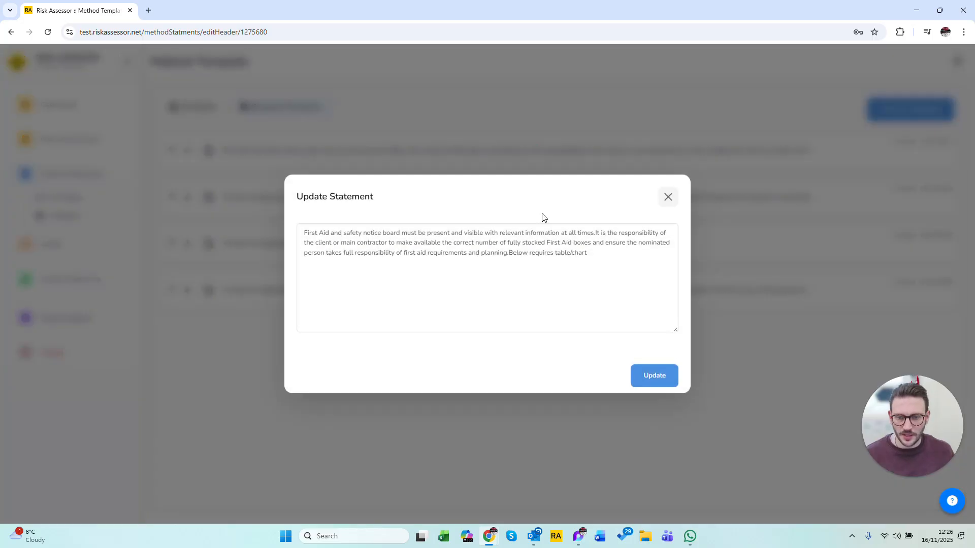
key("ctrl+a")
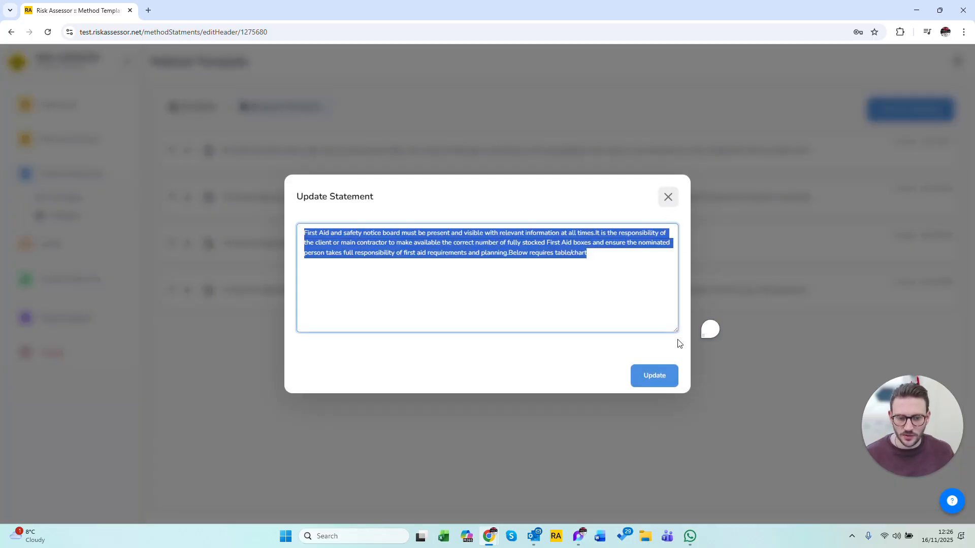
left_click(654, 376)
left_click_drag(922, 435, 870, 83)
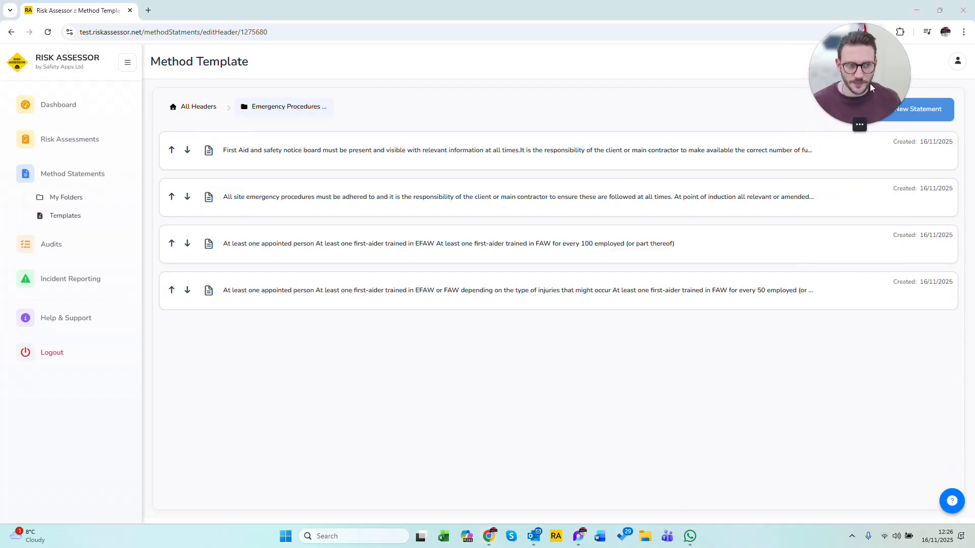
left_click(254, 107)
left_click(175, 107)
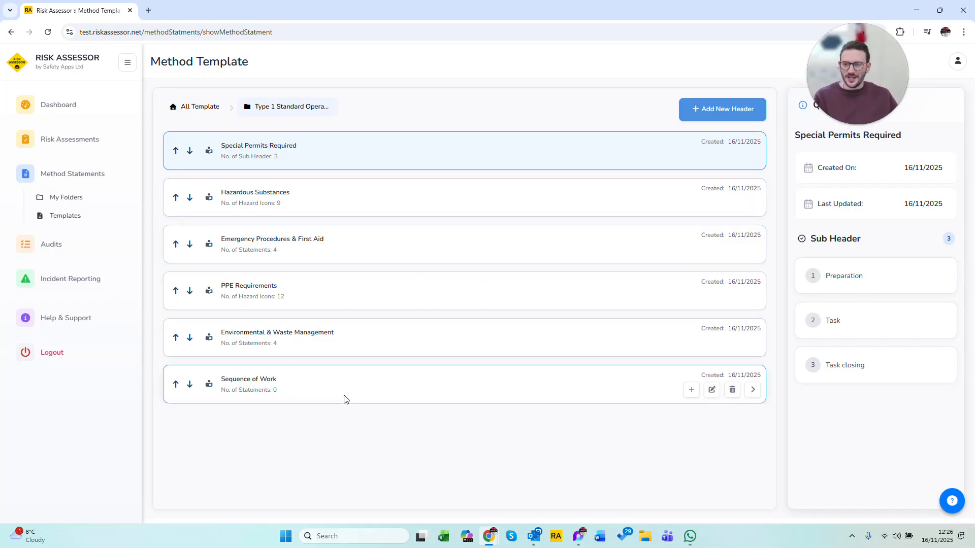
Step: Reorder the headers so Sequence of Work is first and Special Permits Required is fourth
left_click(176, 385)
left_click(176, 339)
left_click(176, 292)
left_click(175, 245)
left_click(190, 152)
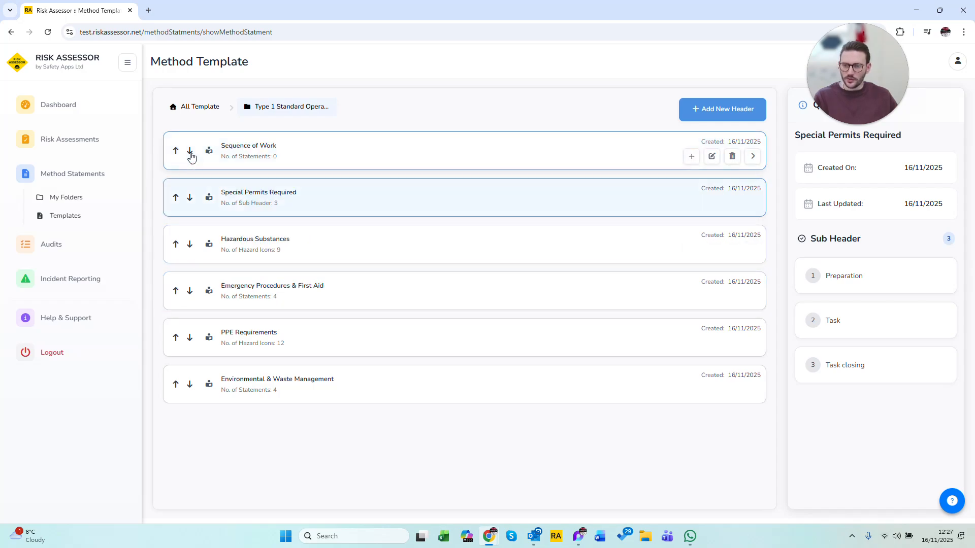
left_click(189, 202)
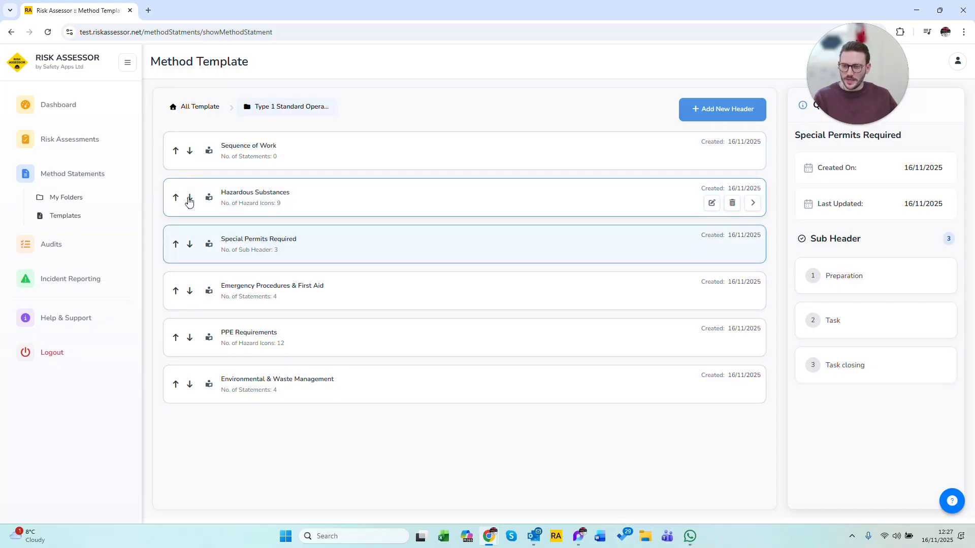
left_click(190, 246)
Step: Move the PPE Requirements header to the first position and Special Permits Required directly above Emergency Procedures & First Aid
left_click(175, 338)
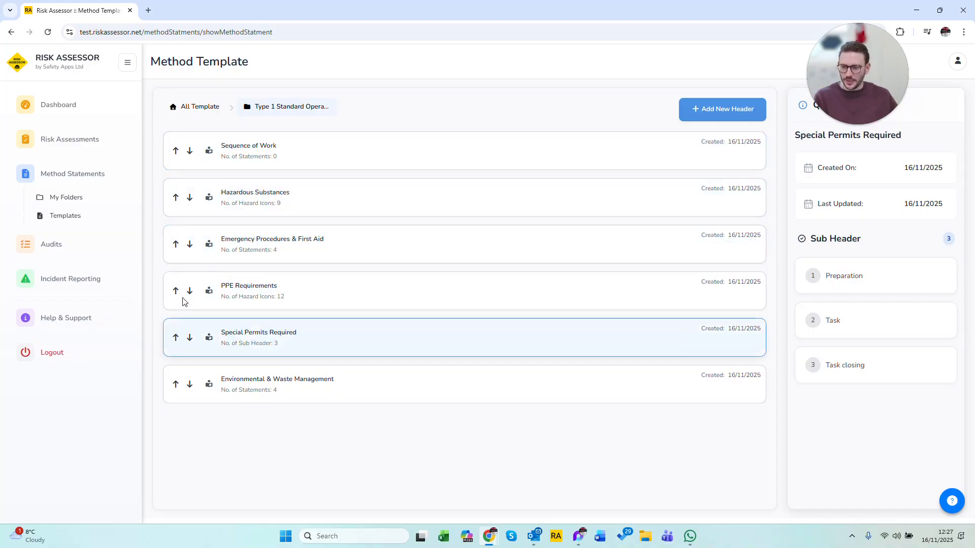
left_click(175, 291)
left_click(176, 246)
left_click(176, 200)
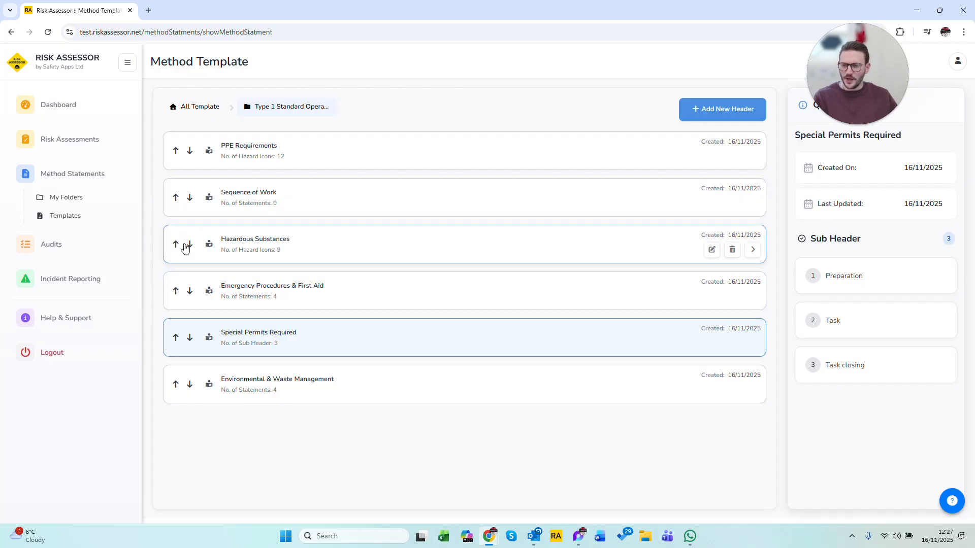
left_click(175, 338)
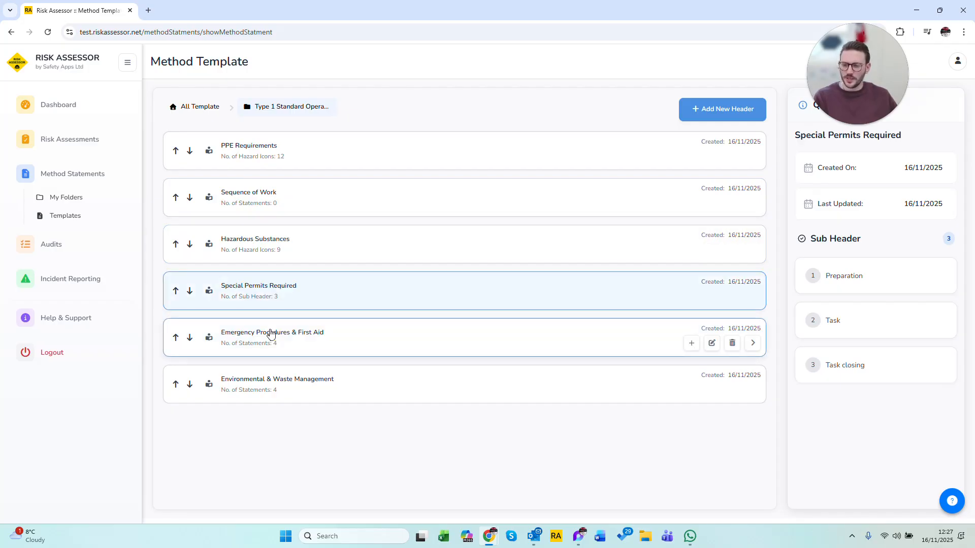
left_click(176, 383)
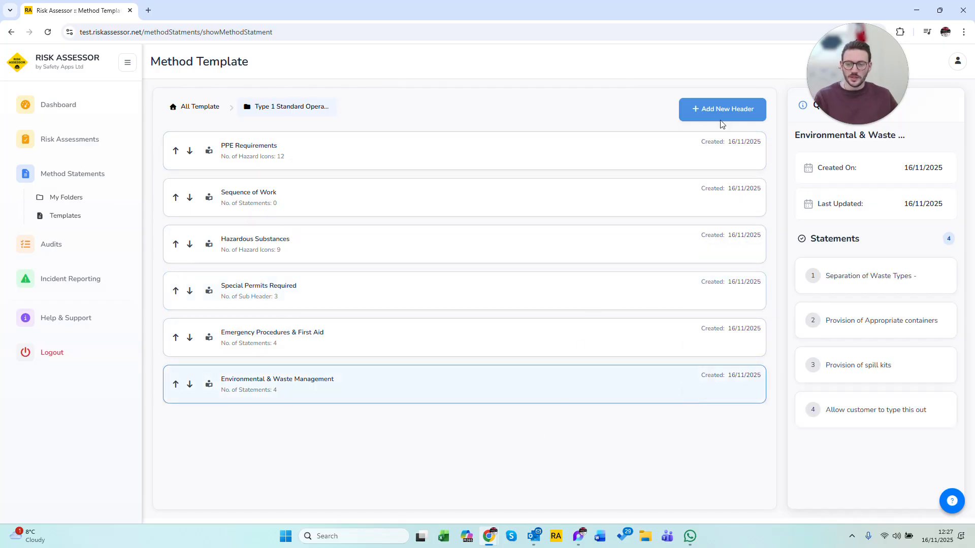
left_click_drag(870, 80, 869, 296)
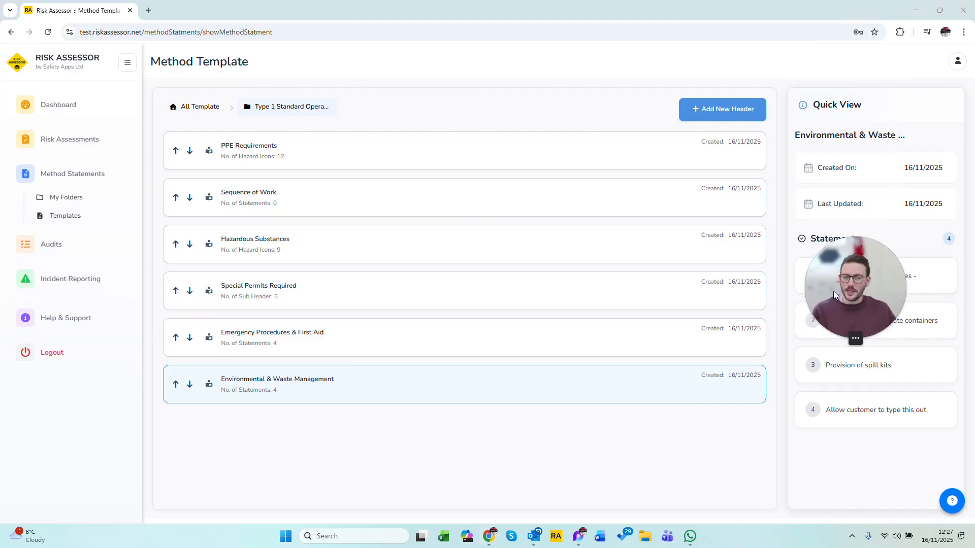